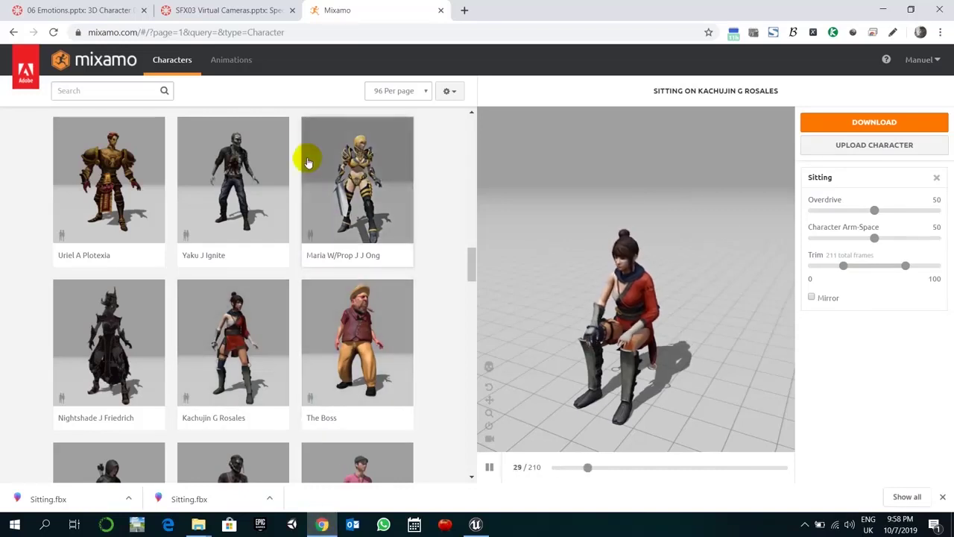
- Browse Mixamo animations and preview the sitting animation on Exo Red, then on Kachujin G Rosales
click(227, 67)
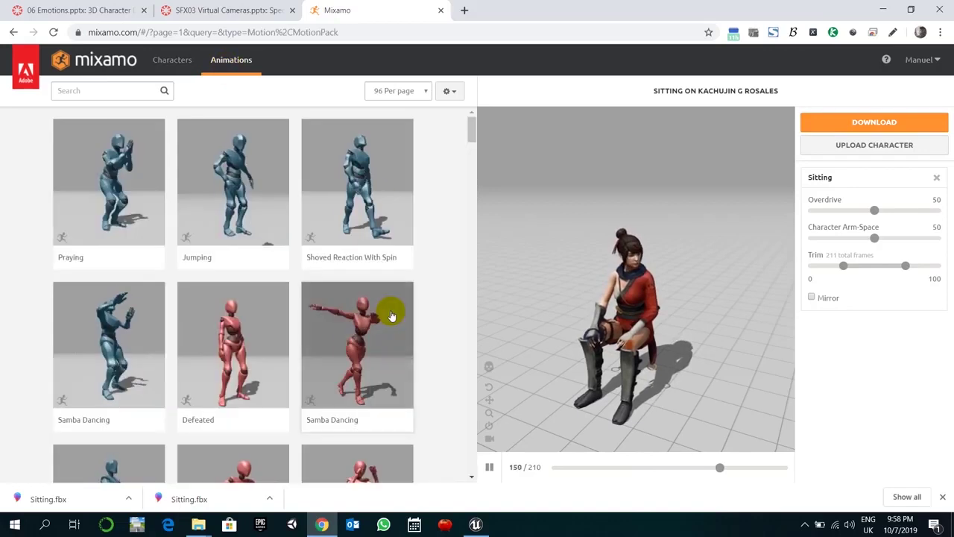
scroll(391, 316, down, 3)
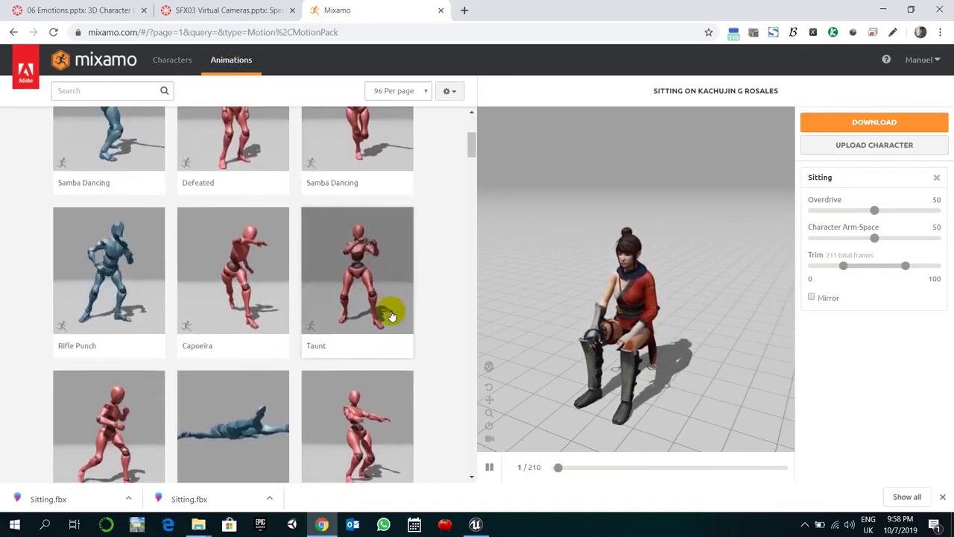
scroll(391, 316, down, 2)
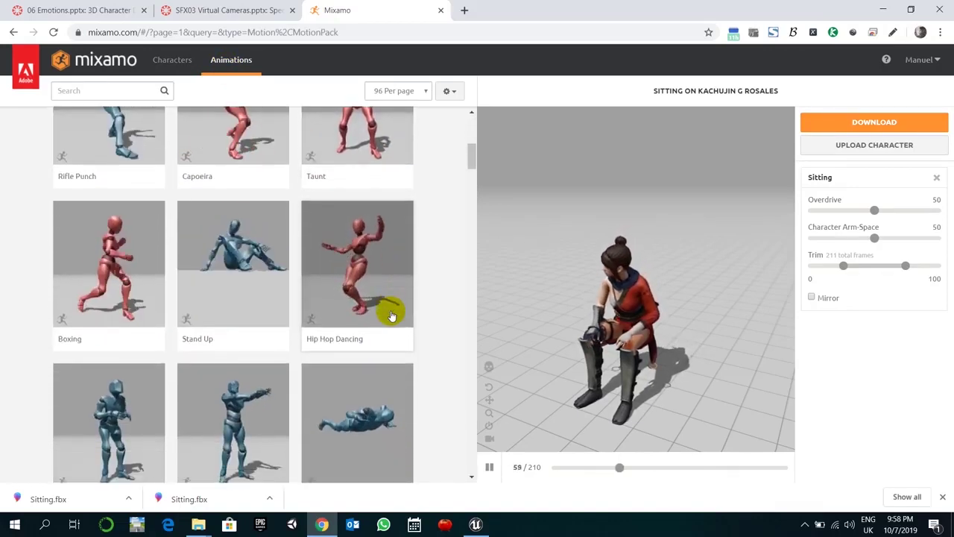
scroll(392, 315, down, 2)
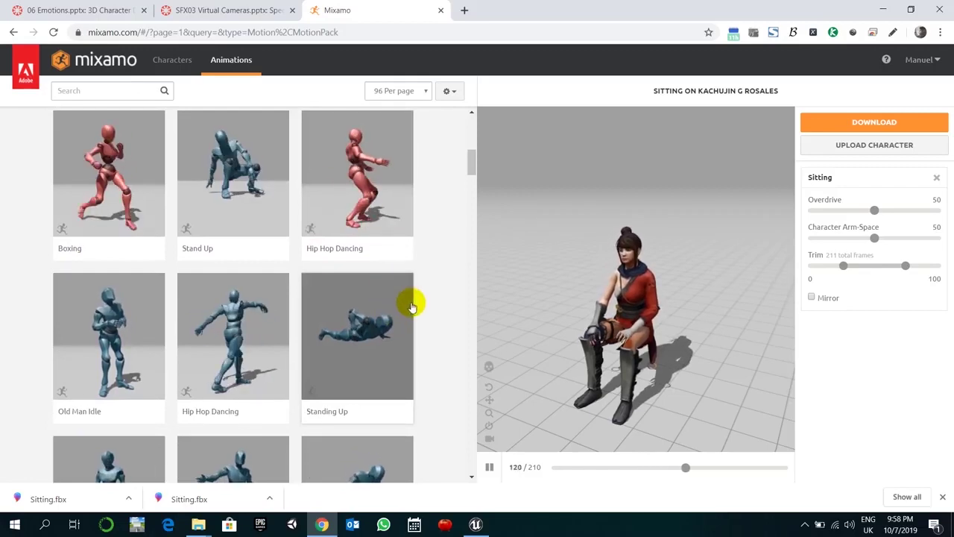
click(183, 67)
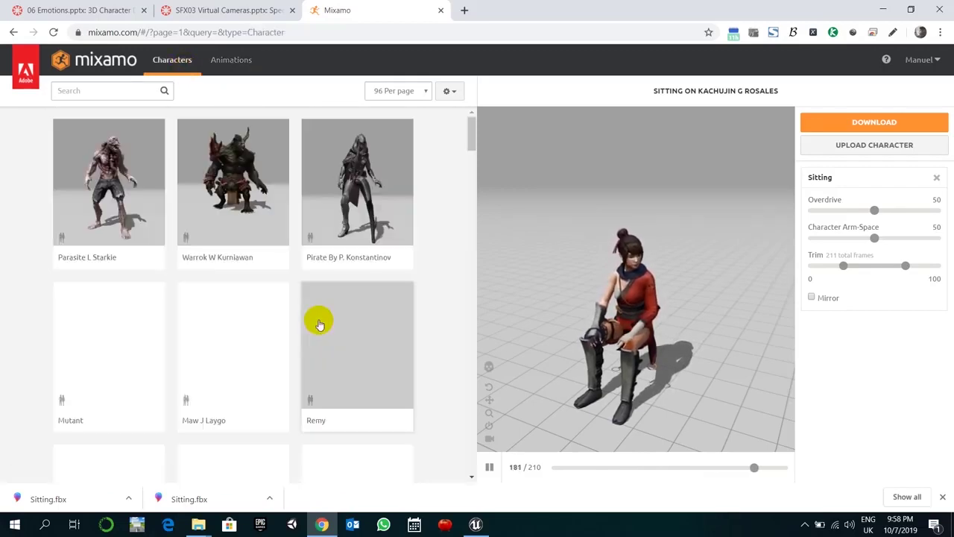
scroll(319, 325, down, 10)
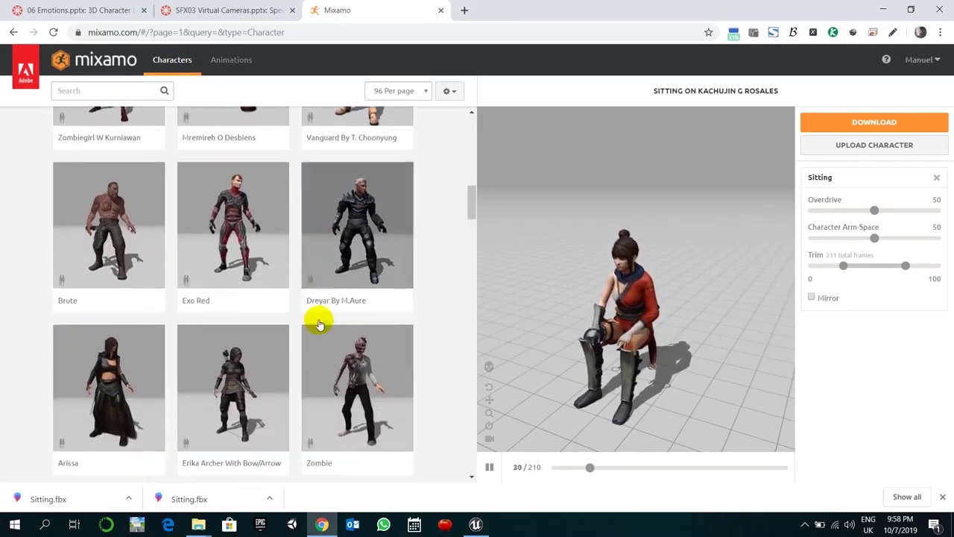
click(256, 229)
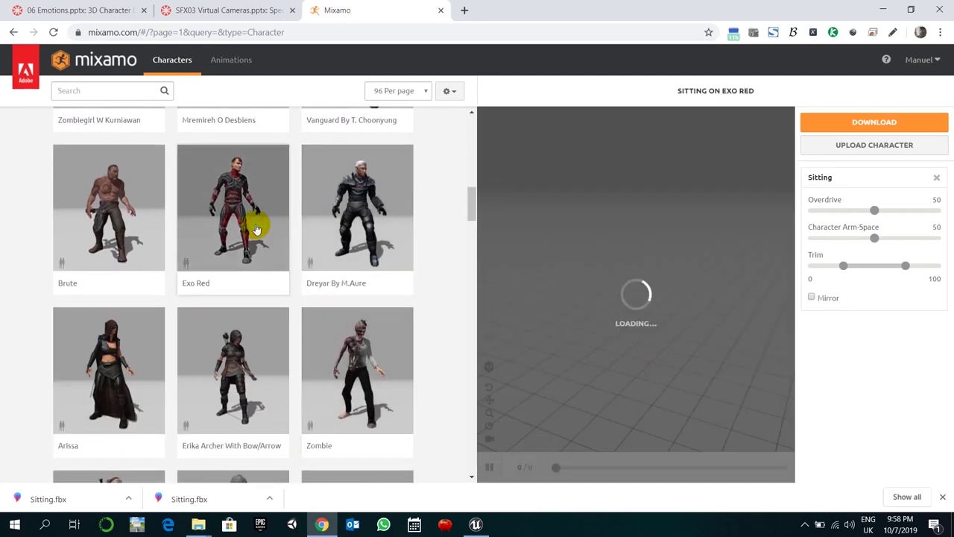
scroll(380, 398, down, 3)
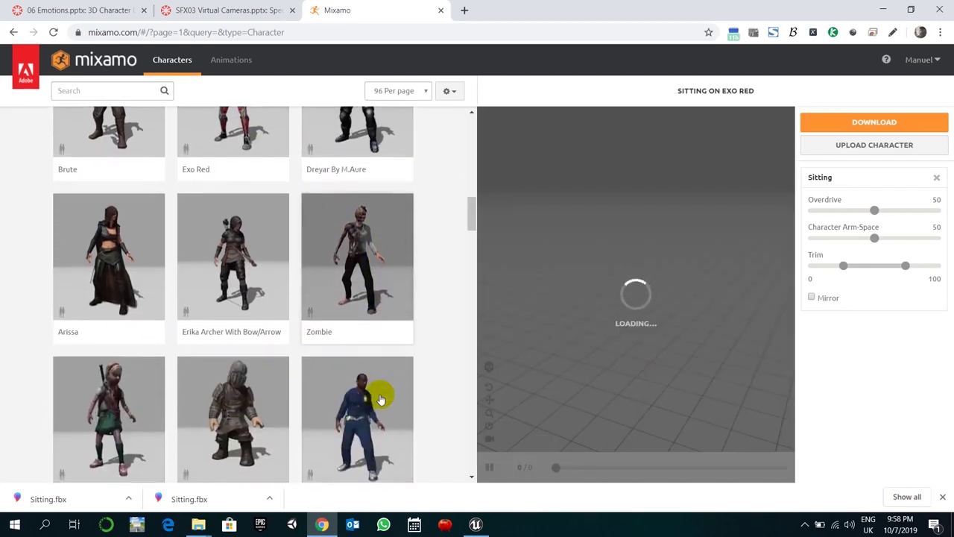
scroll(380, 399, down, 3)
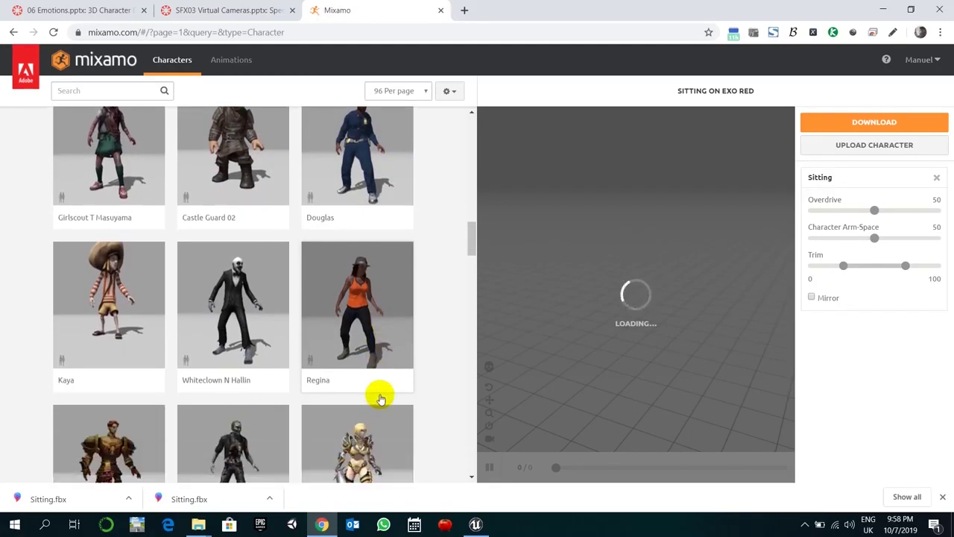
scroll(381, 399, down, 4)
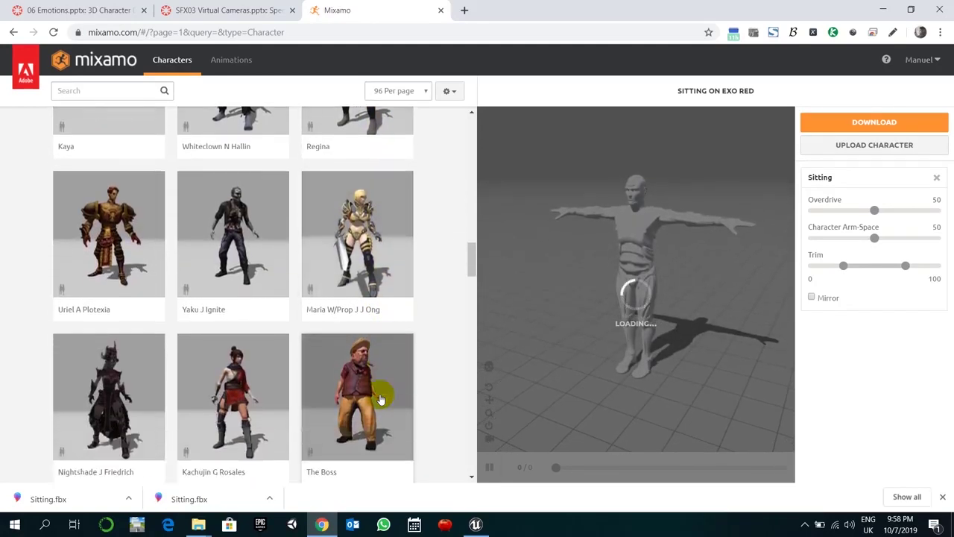
scroll(381, 399, down, 2)
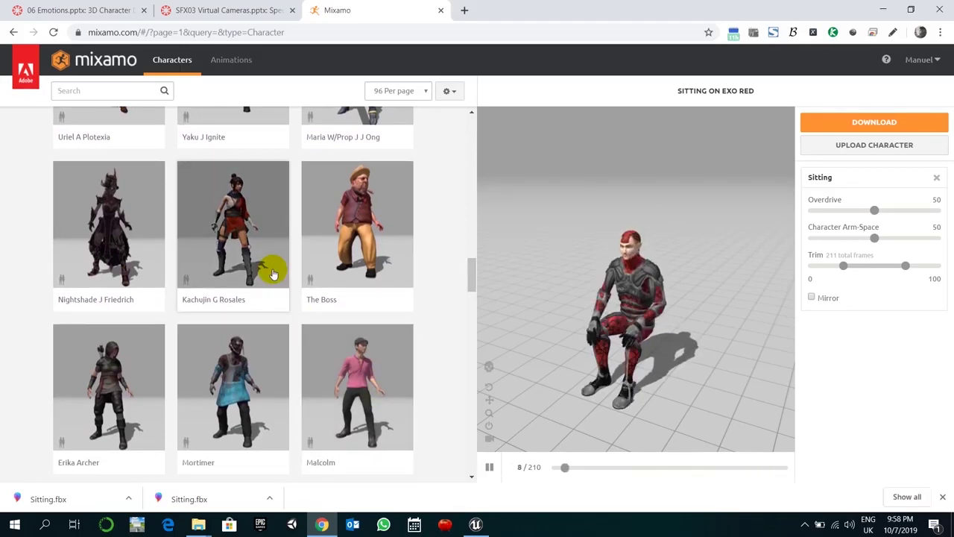
click(272, 273)
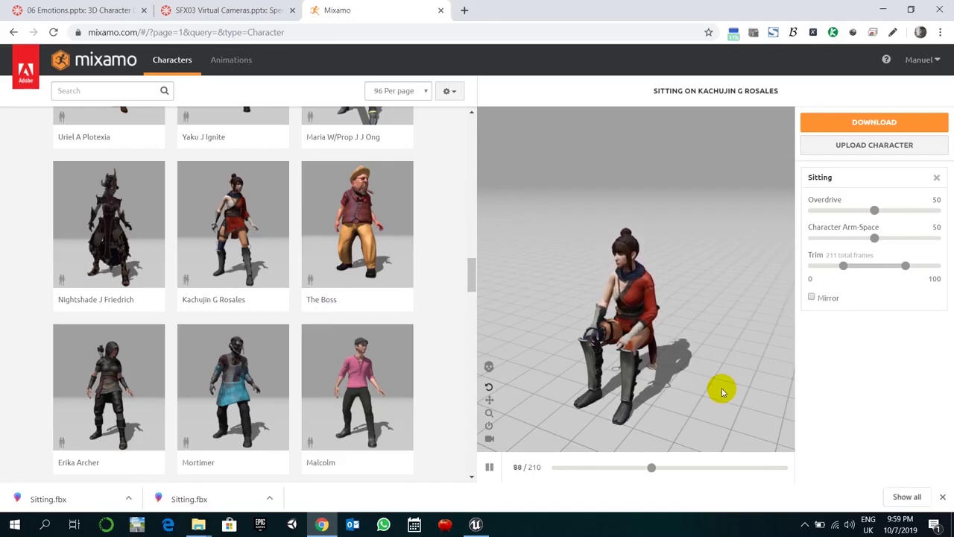
- Download the sitting animation as FBX with skin, 30 fps and keyframe reduction none
click(880, 128)
click(602, 175)
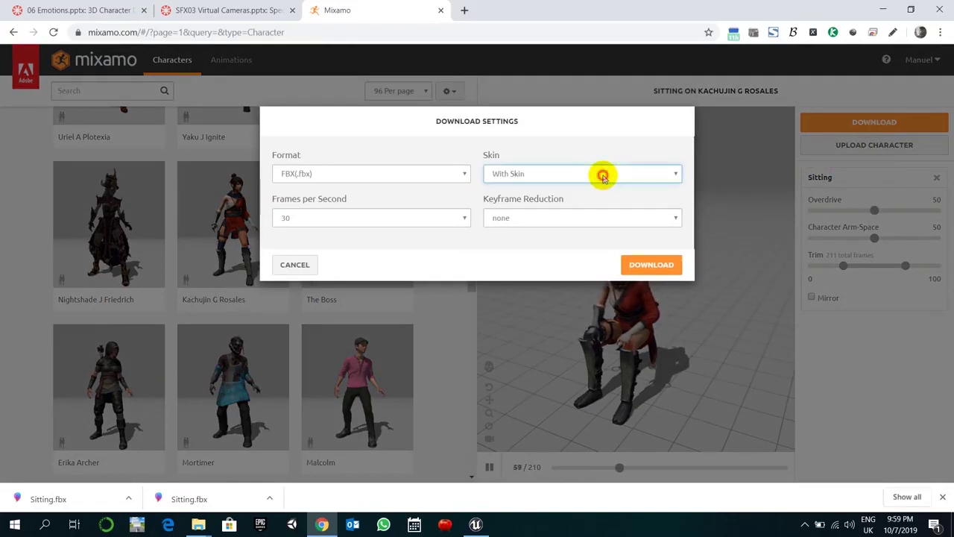
click(613, 218)
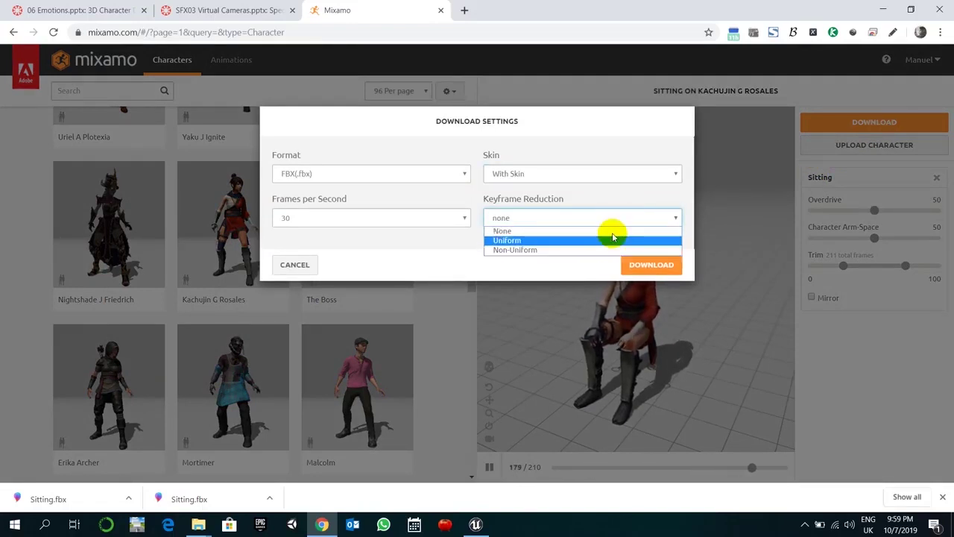
click(612, 231)
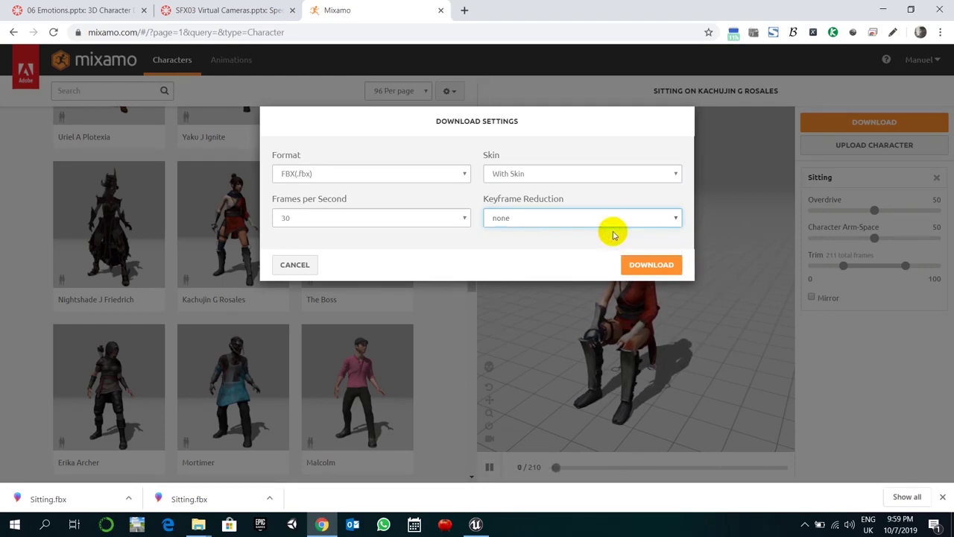
click(651, 265)
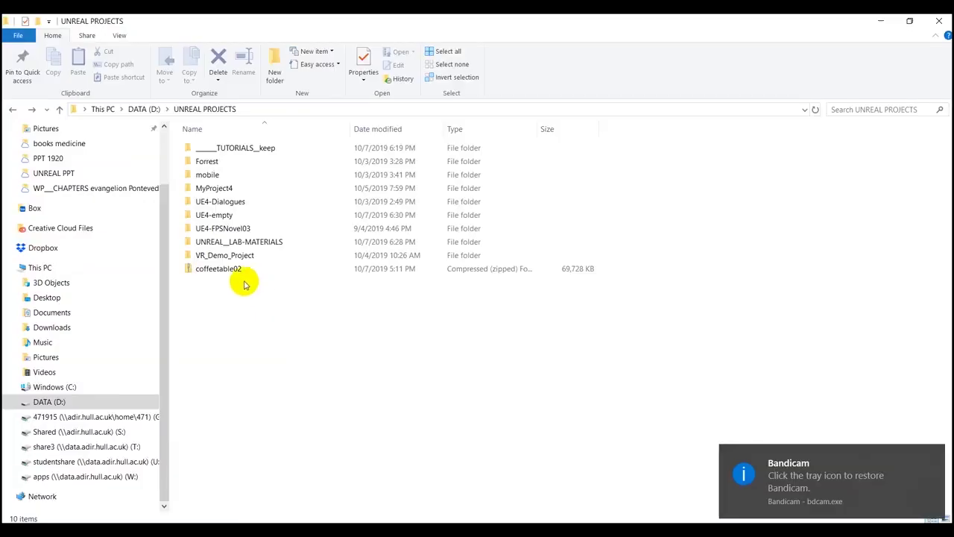
right_click(232, 273)
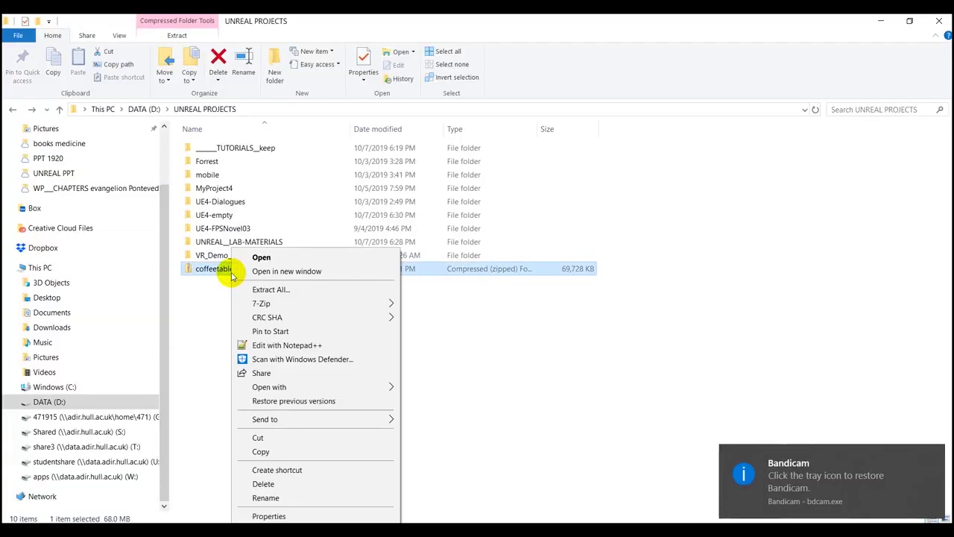
- Extract everything in coffeetable02.zip into a coffeetable02 folder
click(323, 294)
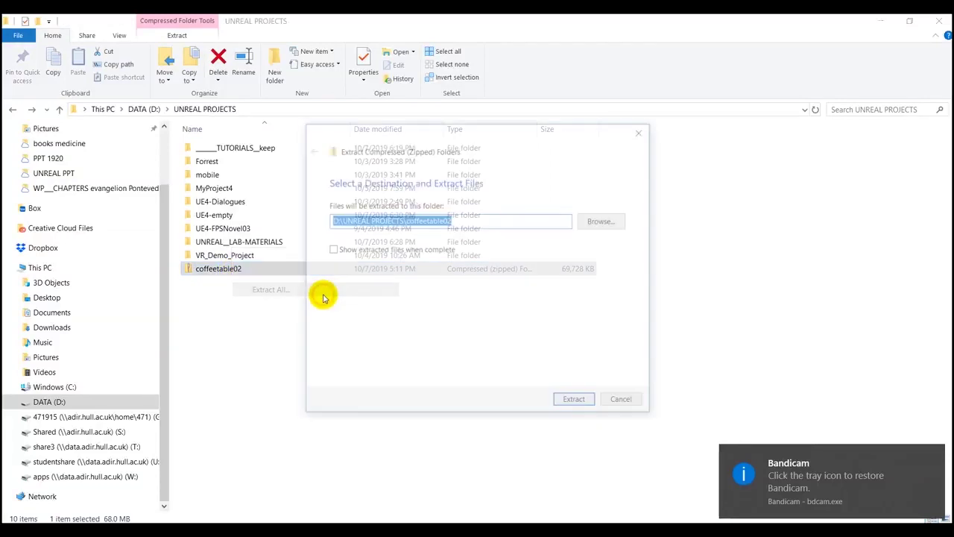
click(579, 402)
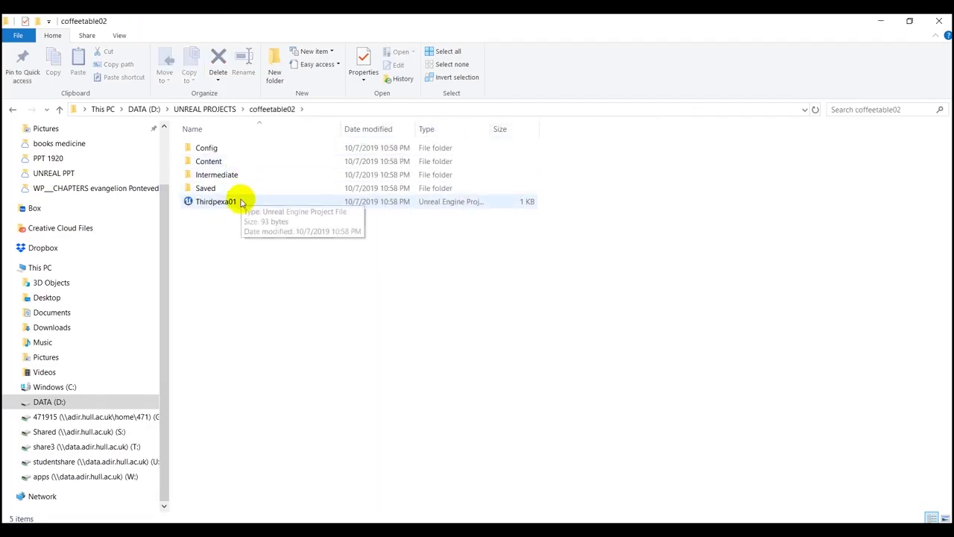
- Launch Thirdpexa01.uproject with Unreal Engine 4.23 and minimize File Explorer
double_click(240, 203)
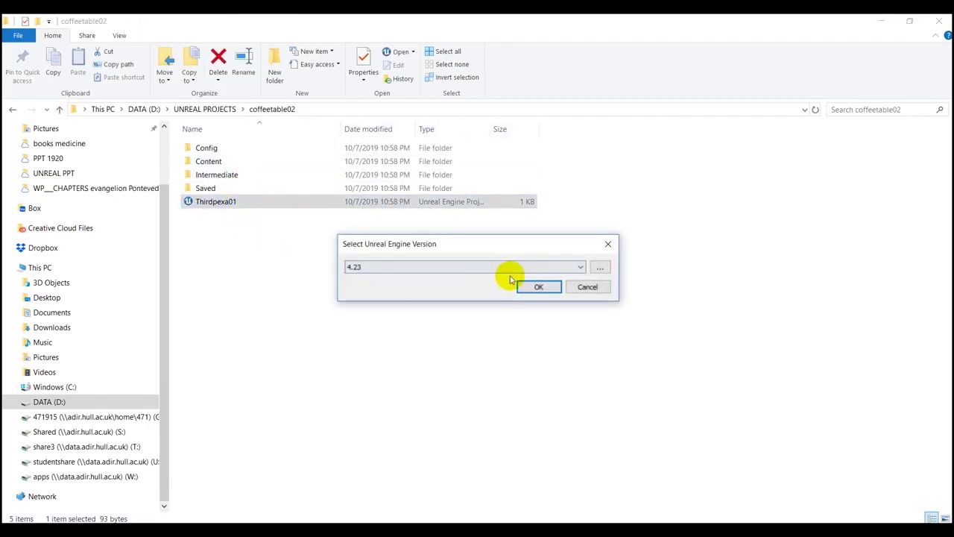
click(553, 271)
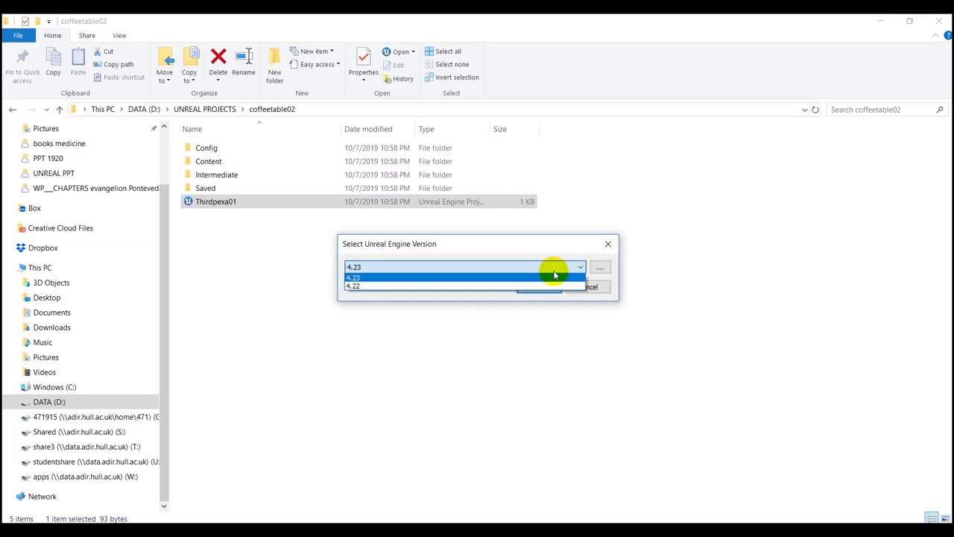
click(550, 277)
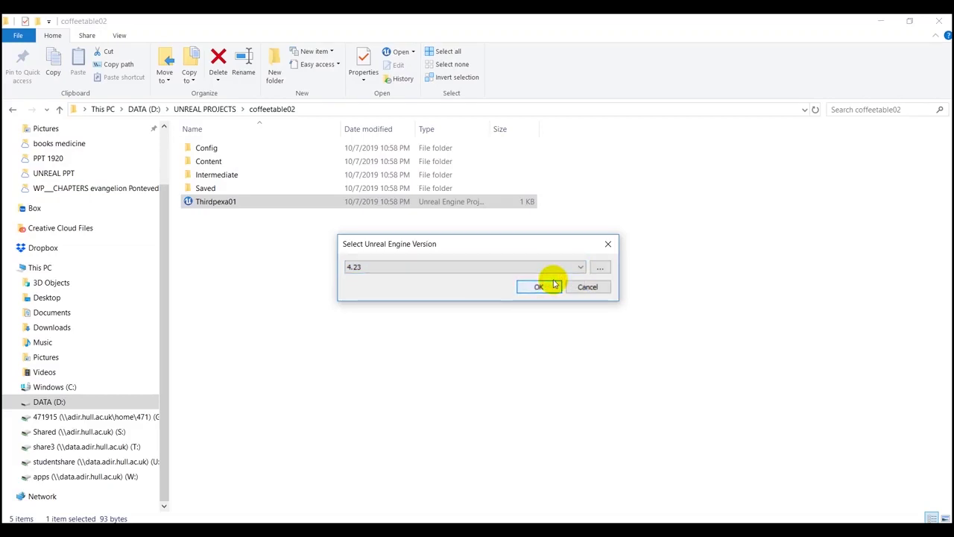
click(539, 288)
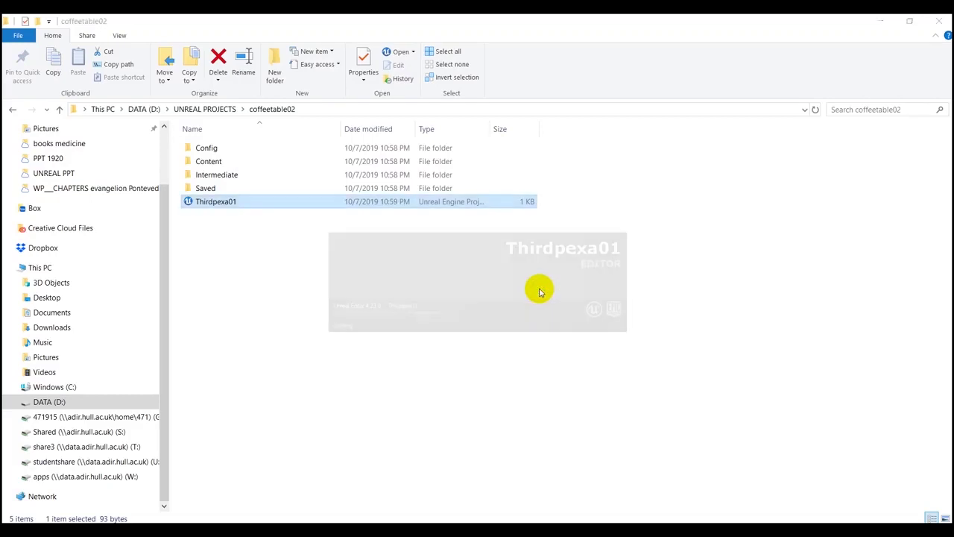
click(880, 22)
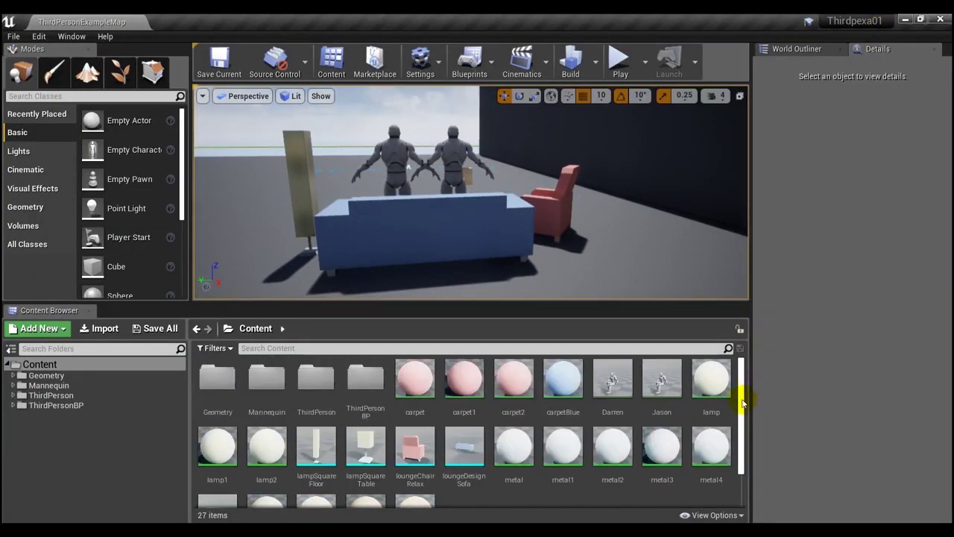
- Play-test the level by running the character around, then save ThirdPersonExampleMap
drag(743, 402, 750, 358)
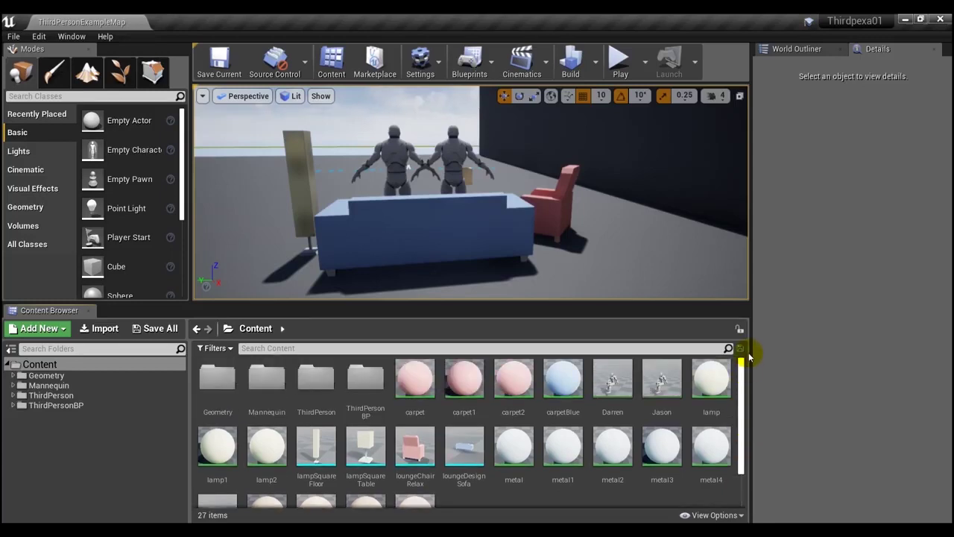
click(619, 66)
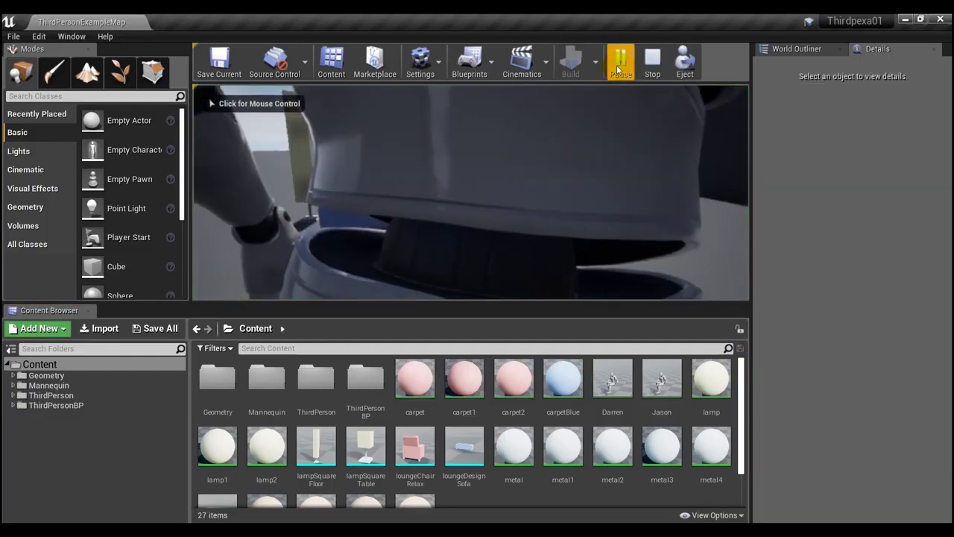
click(532, 165)
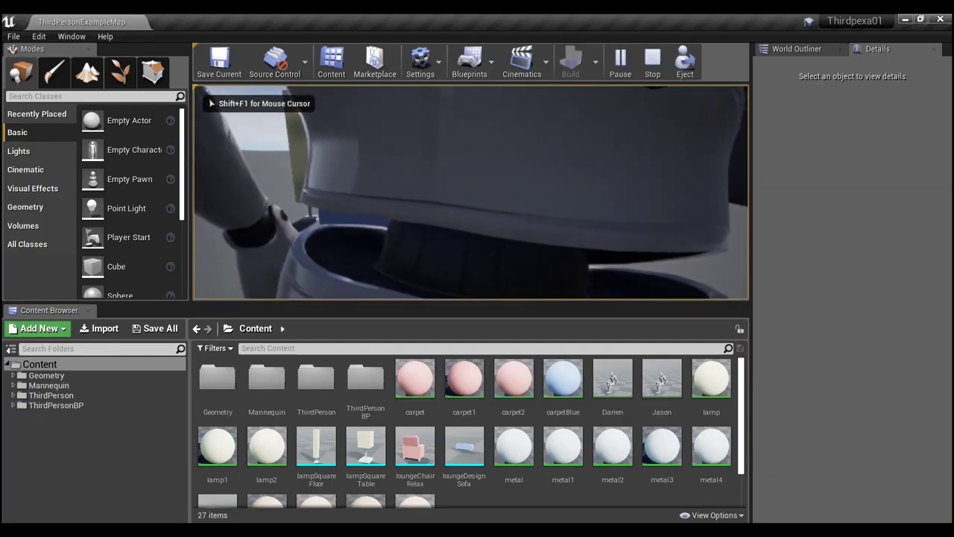
key(w)
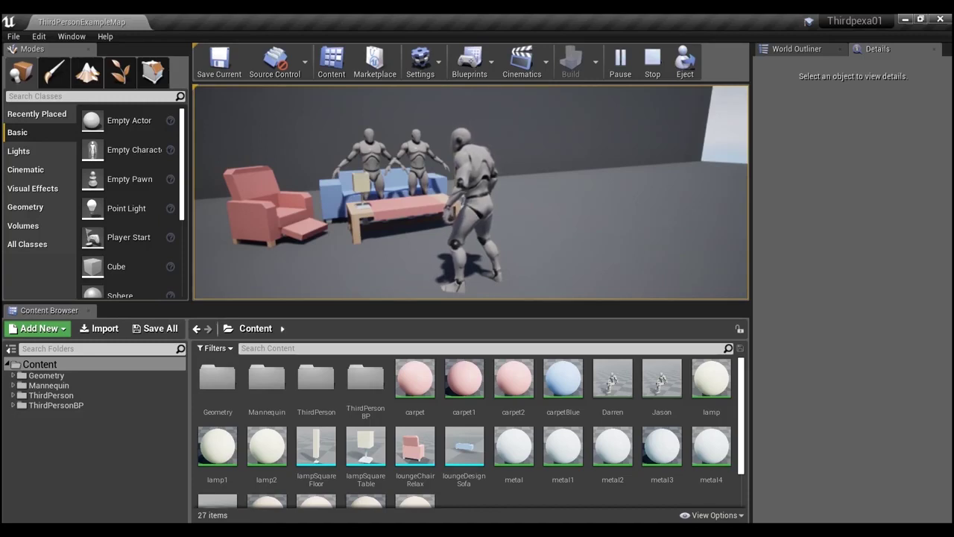
key(Escape)
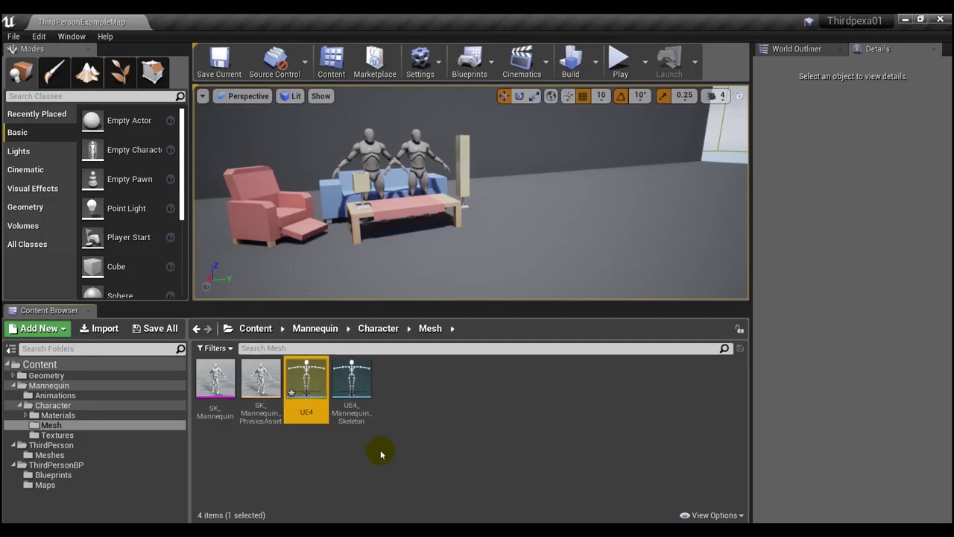
click(61, 364)
click(219, 63)
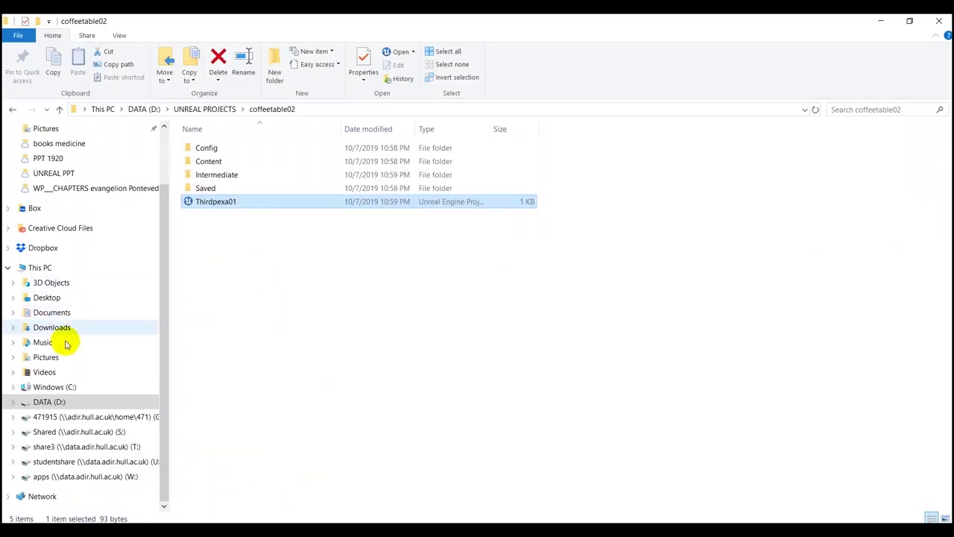
- Select the Sitting KACHUJIN FBX in Downloads and shrink Explorer over the Unreal editor
click(50, 389)
click(49, 402)
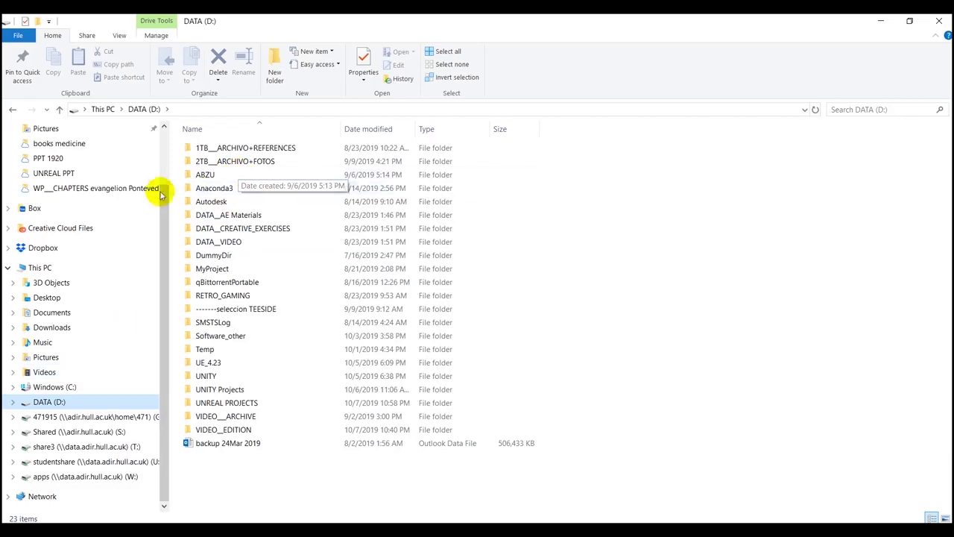
click(75, 329)
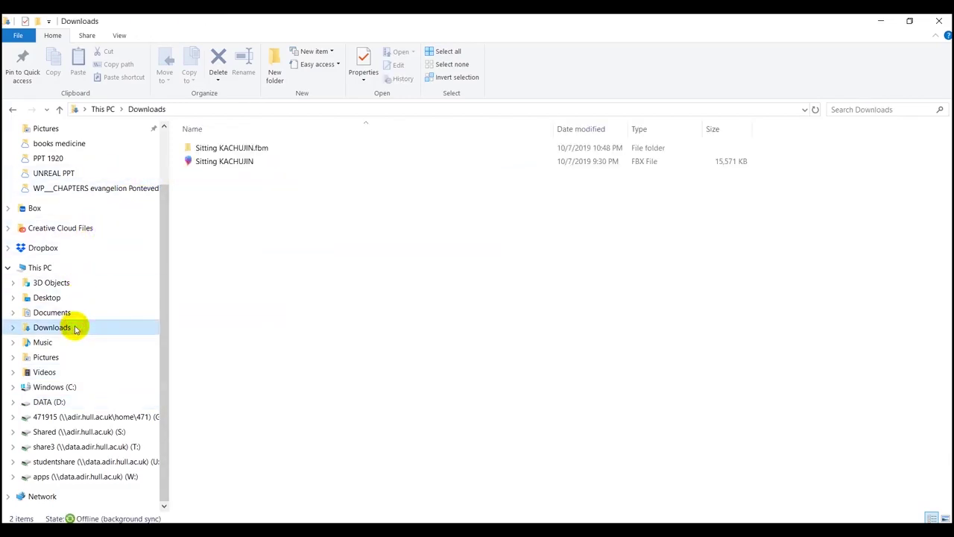
click(237, 161)
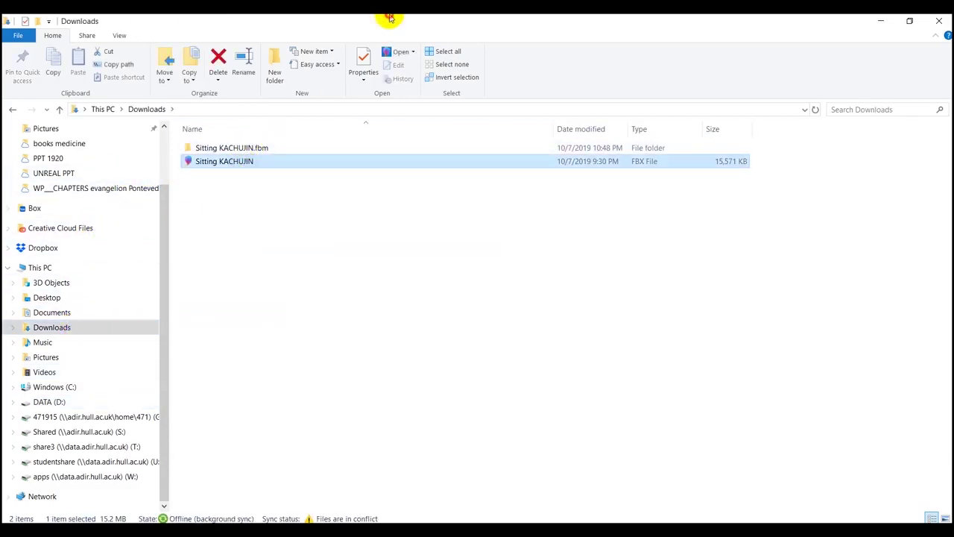
double_click(389, 16)
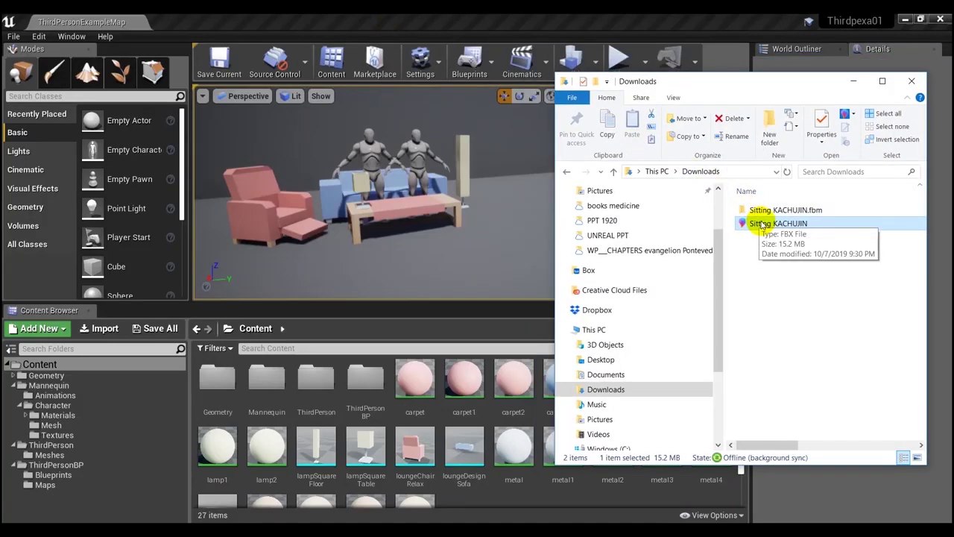
- Import the Sitting KACHUJIN FBX into Content with Import Animations ticked
drag(760, 223, 504, 502)
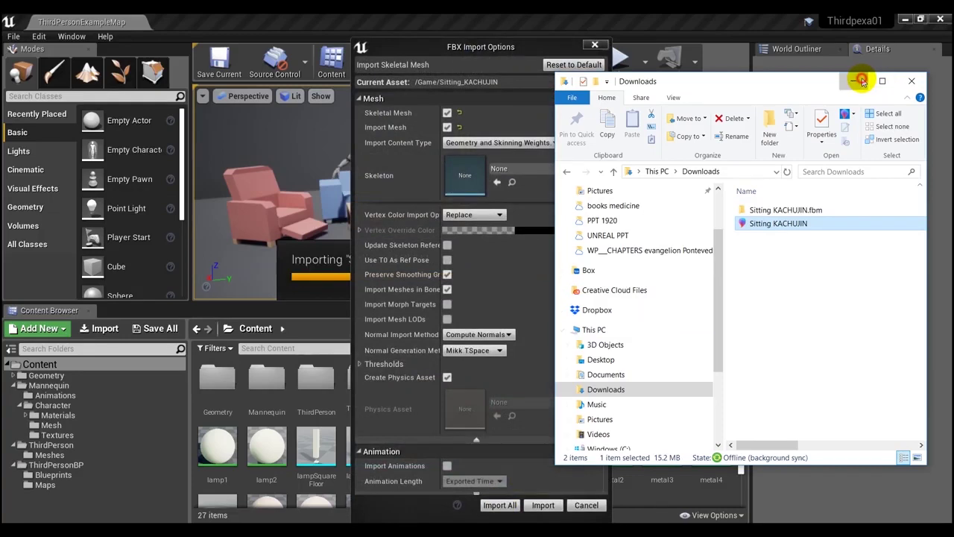
click(862, 80)
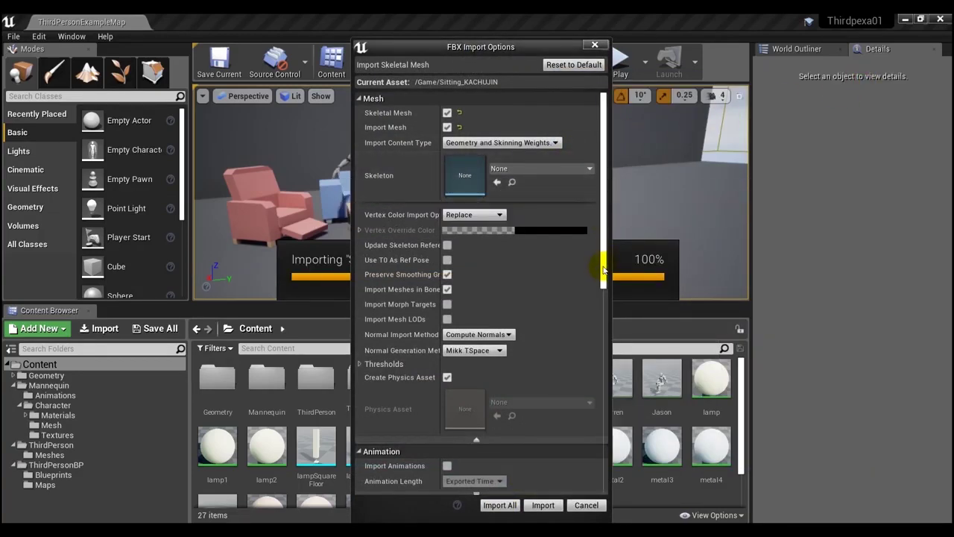
drag(604, 276, 614, 372)
click(448, 240)
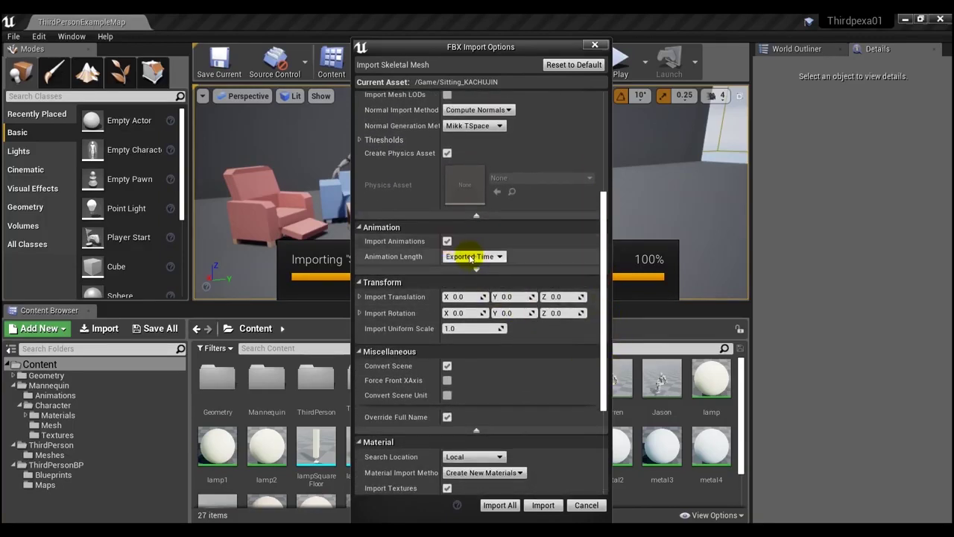
drag(603, 248, 602, 325)
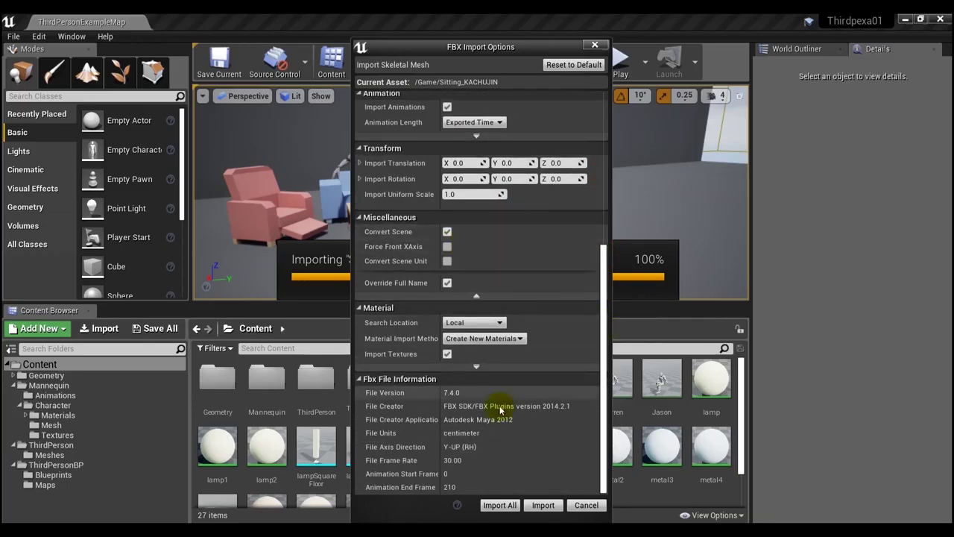
click(498, 504)
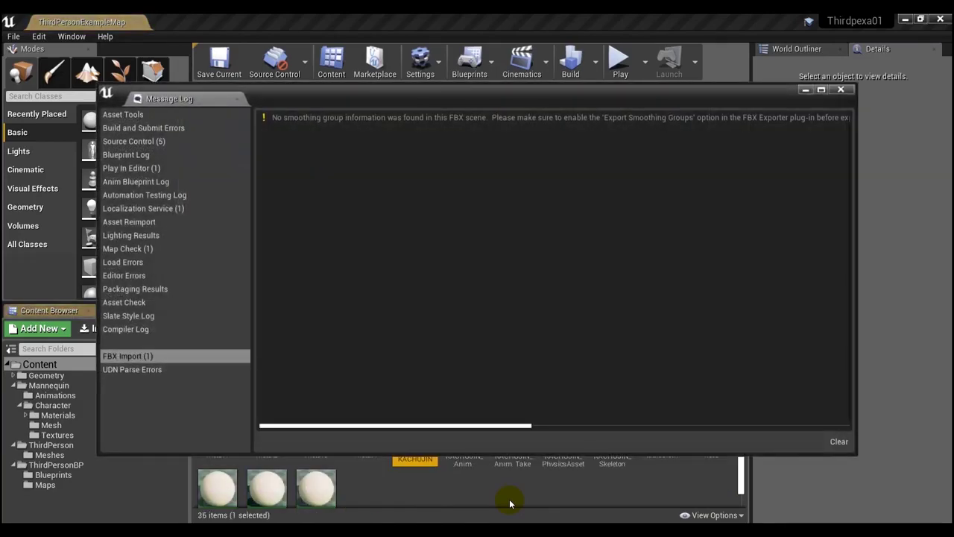
- Close the Message Log, preview the Sitting_KACHUJIN skeletal mesh, and open kachujin_MAT
click(841, 91)
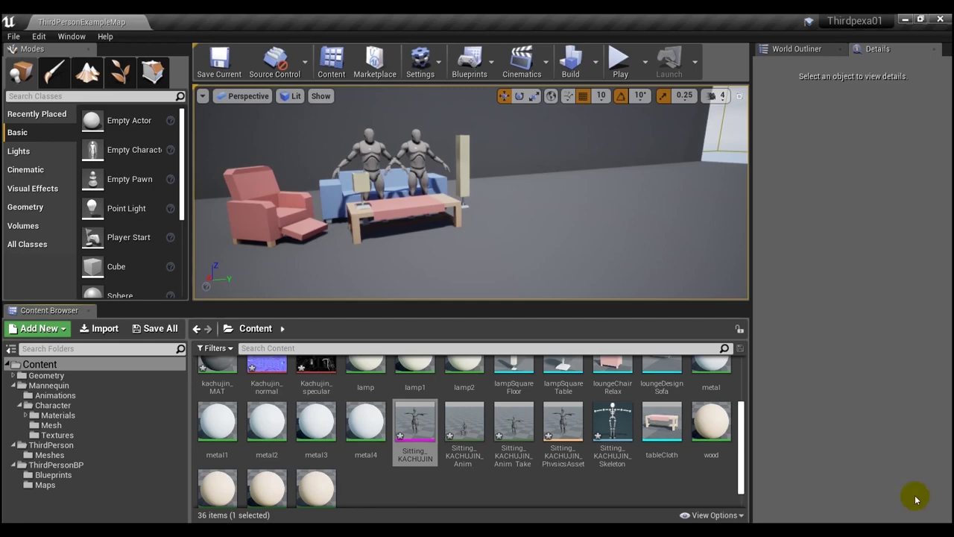
double_click(409, 423)
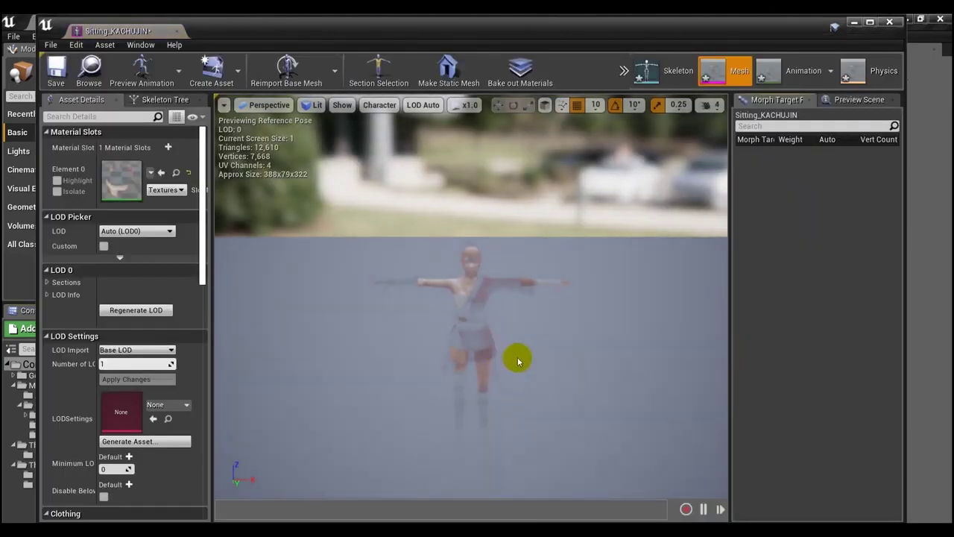
click(177, 32)
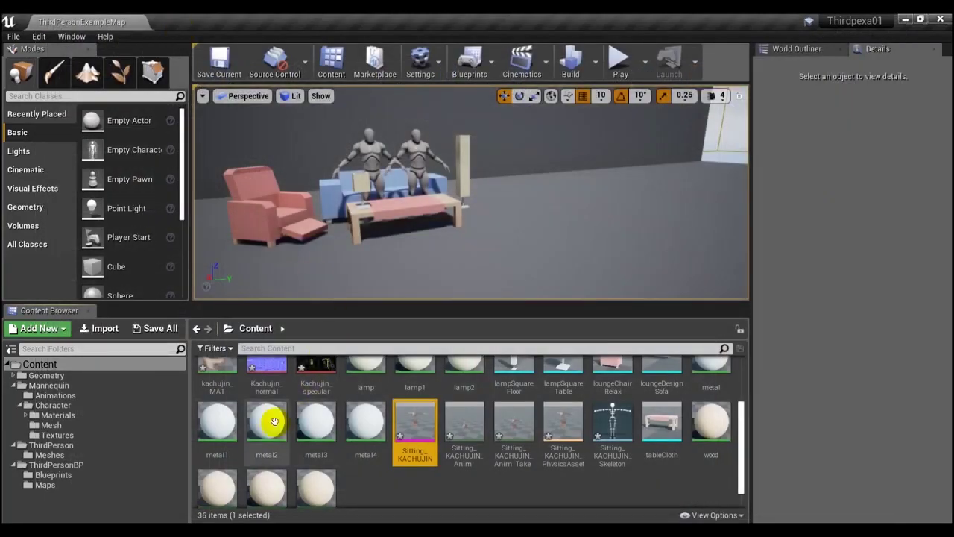
scroll(272, 419, up, 1)
double_click(223, 416)
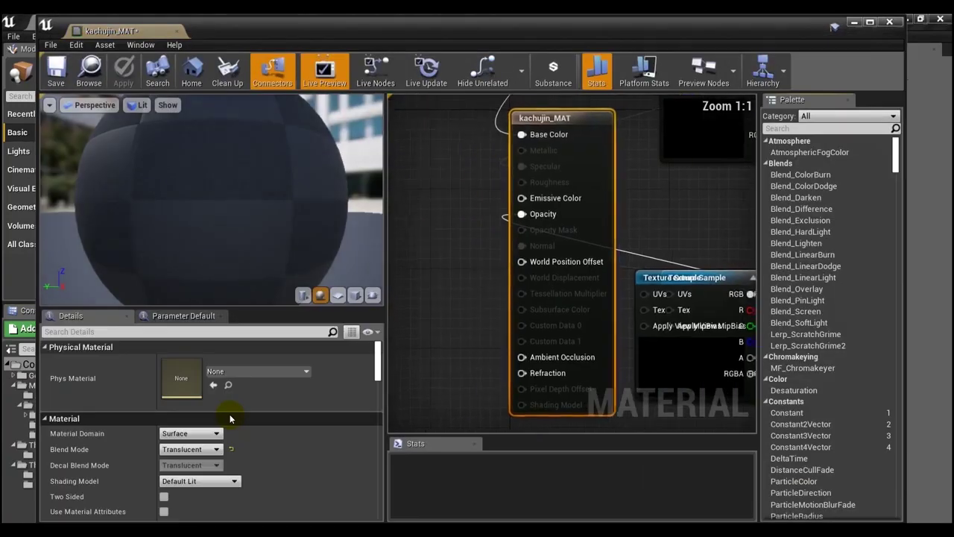
- Switch kachujin_MAT's blend mode to Masked, keeping the Surface domain, and apply the change
click(216, 433)
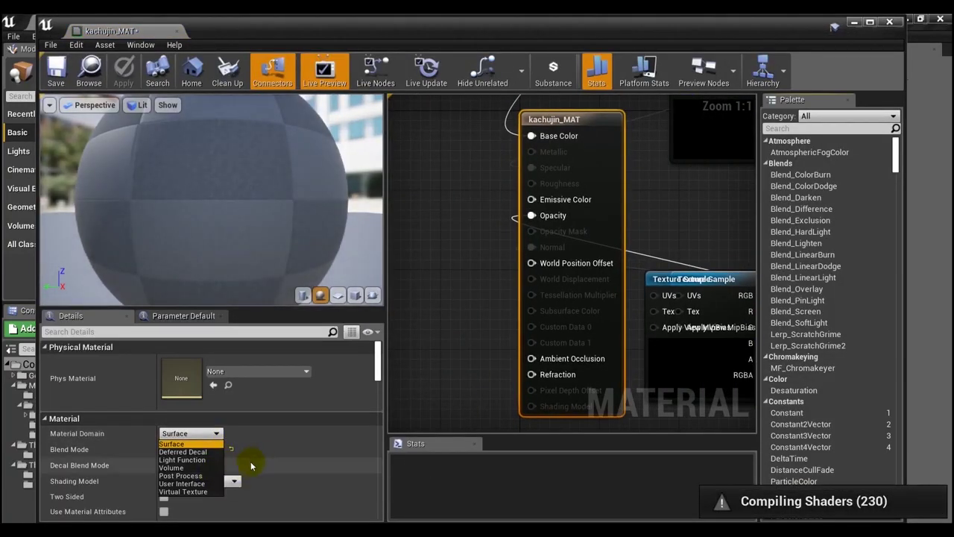
click(262, 463)
click(216, 449)
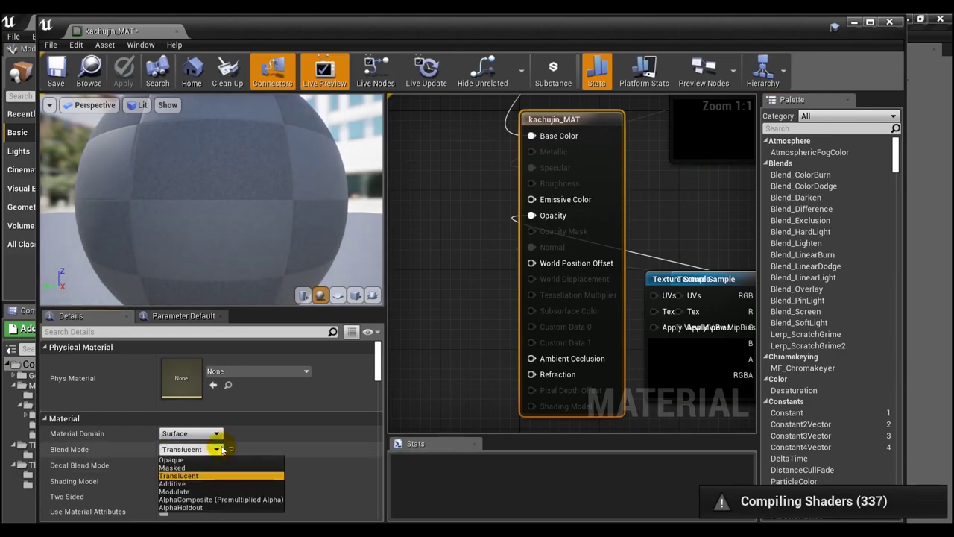
click(221, 468)
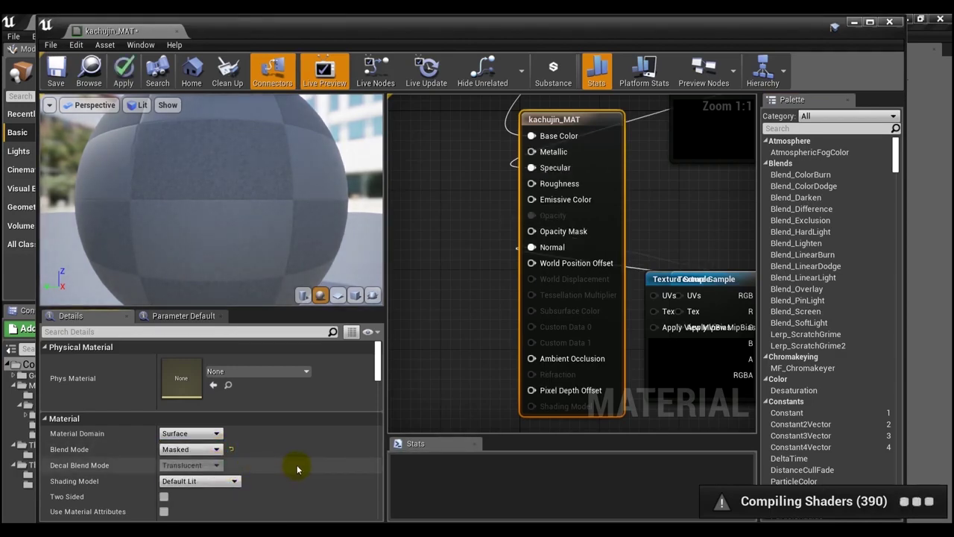
click(178, 31)
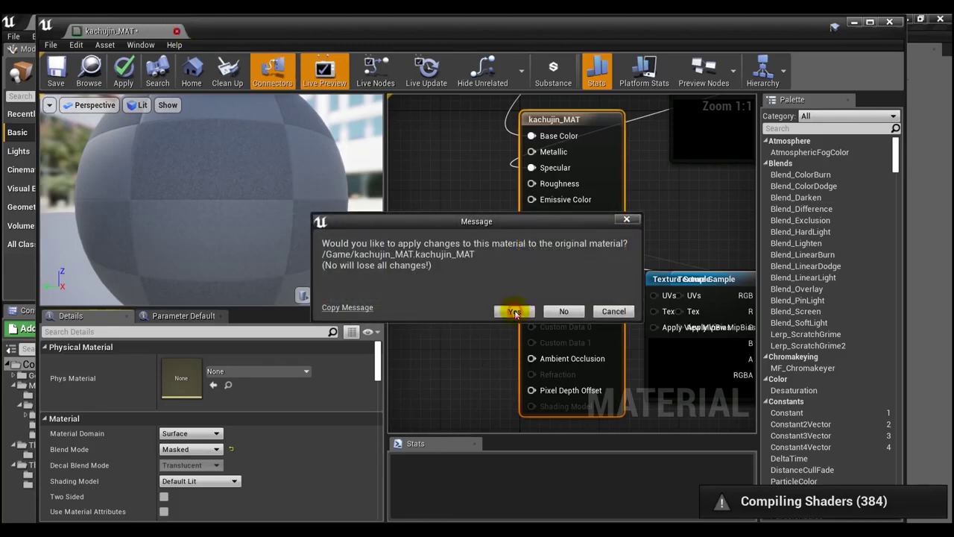
click(514, 312)
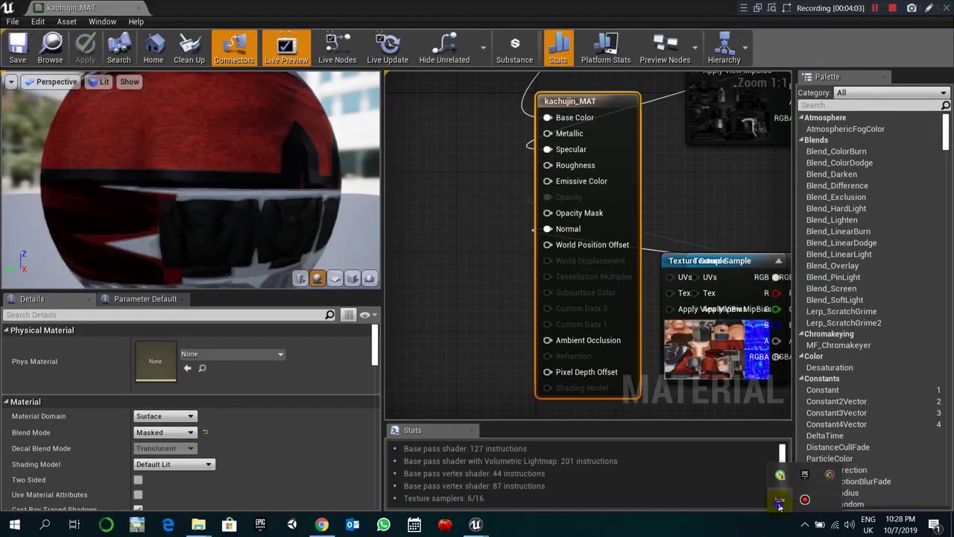
right_click(780, 500)
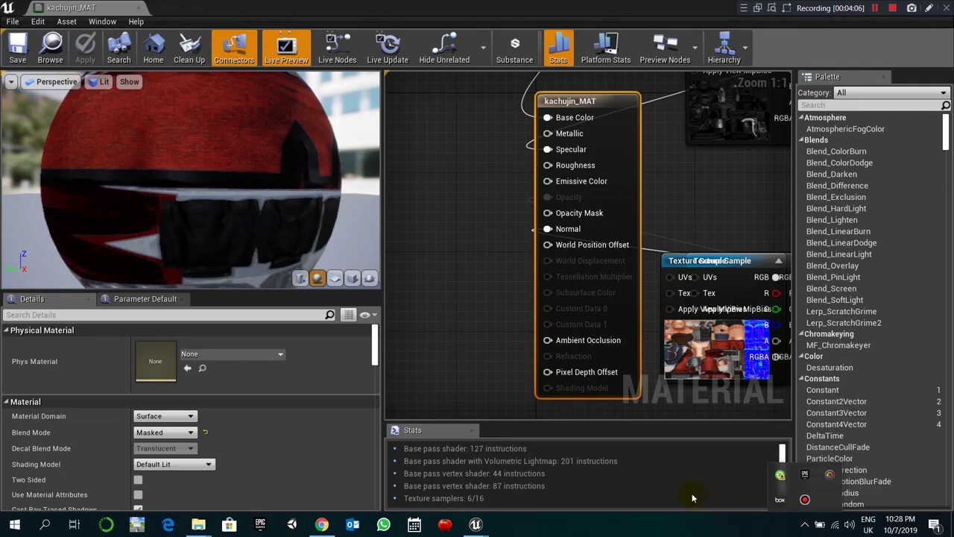
click(319, 422)
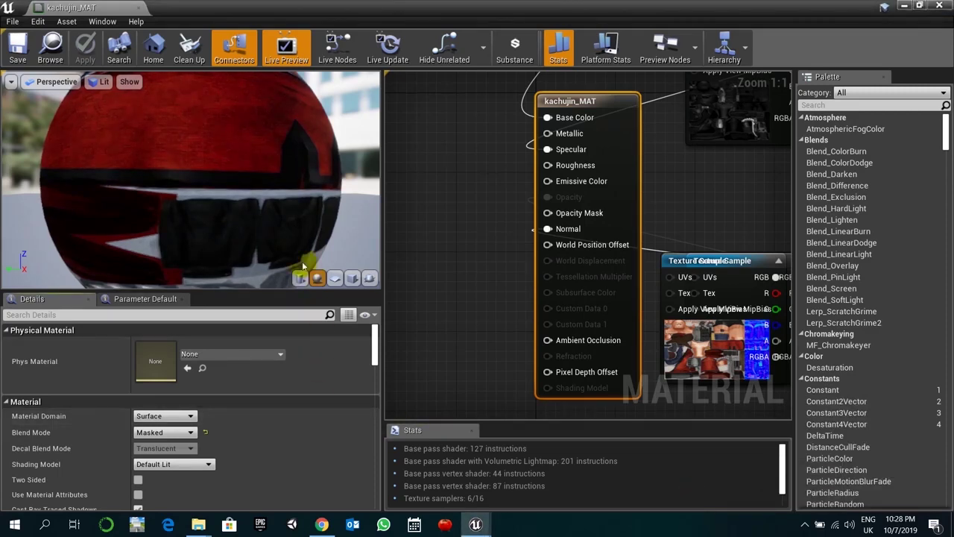
click(140, 8)
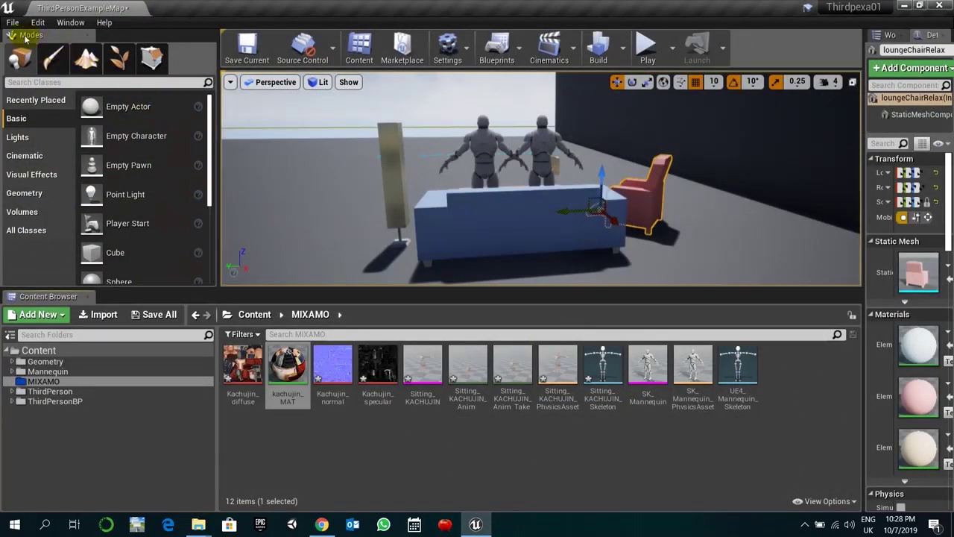
- Save all, then place Sitting_KACHUJIN and Sitting_KACHUJIN_Anim characters in the level
click(15, 23)
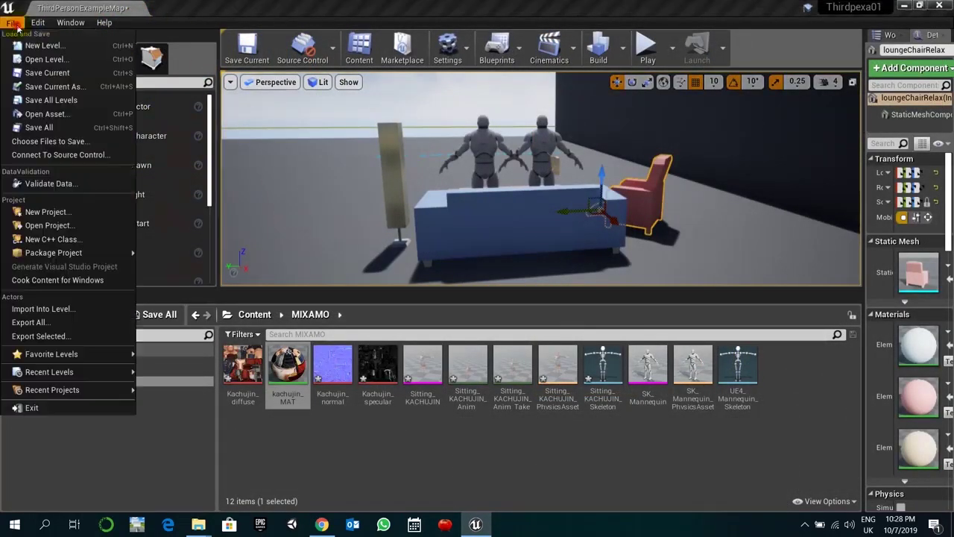
click(84, 128)
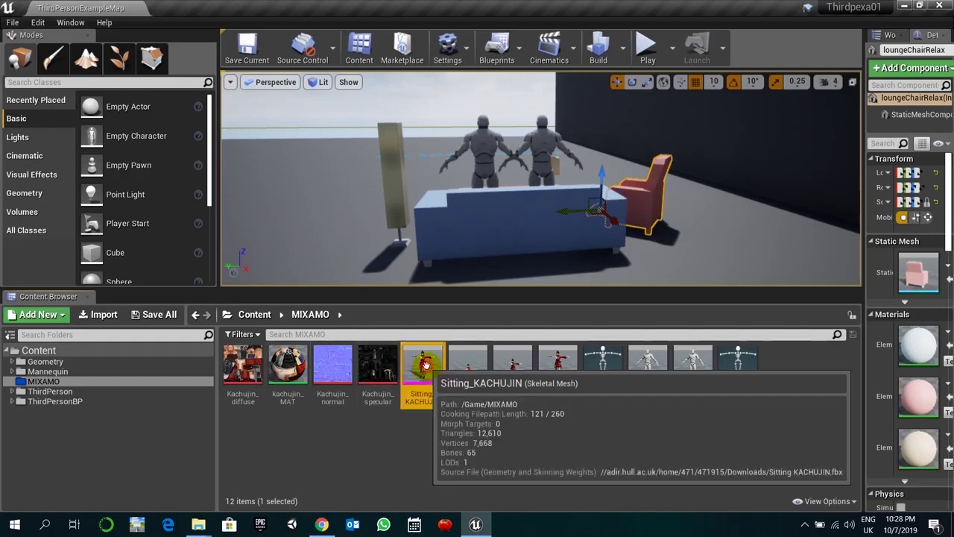
drag(423, 365, 346, 244)
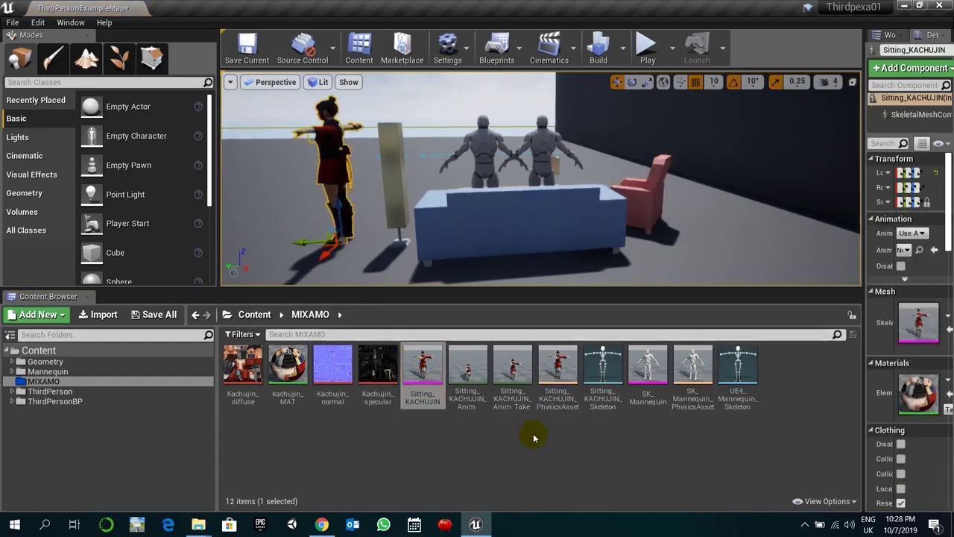
click(463, 365)
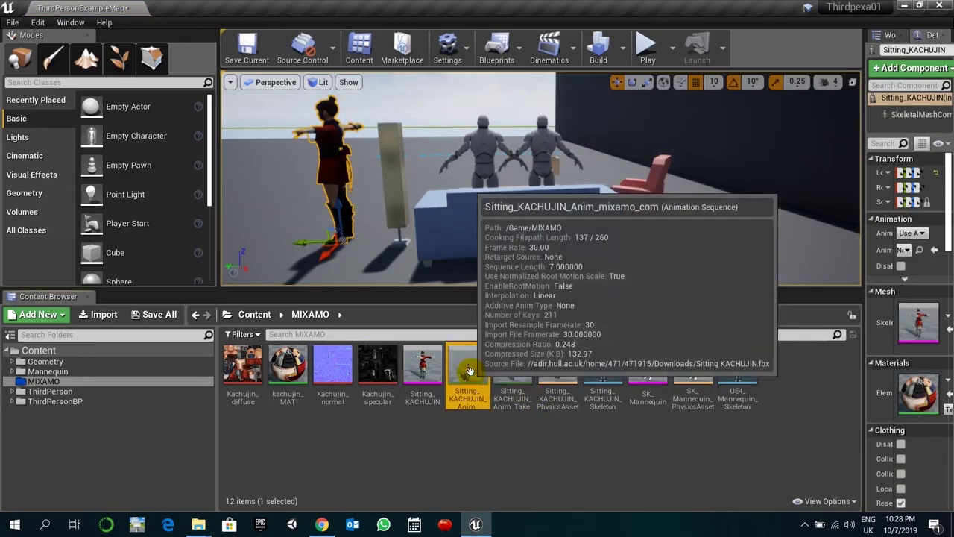
drag(463, 365, 314, 223)
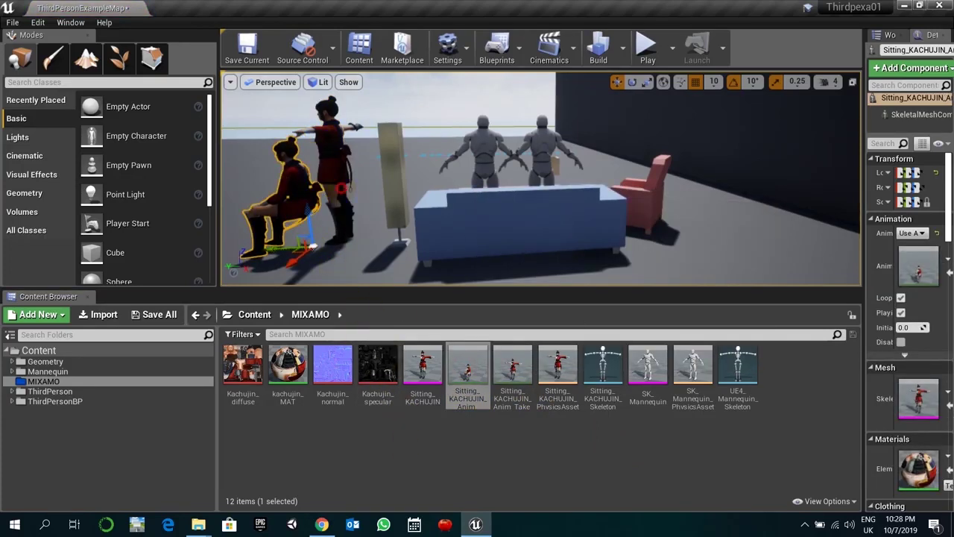
- Remove both test Kachujin characters and open UE4_Mannequin_Skeleton
click(341, 188)
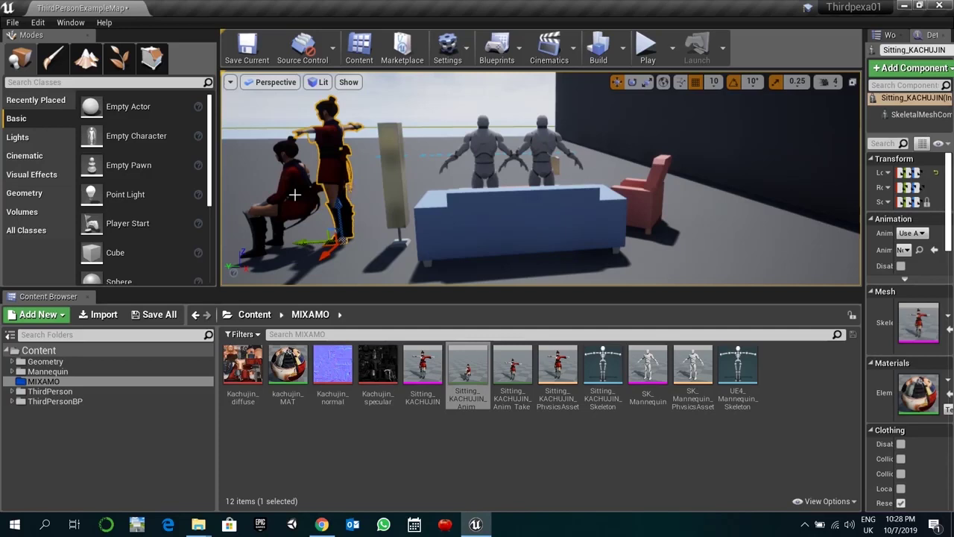
key(ctrl+z)
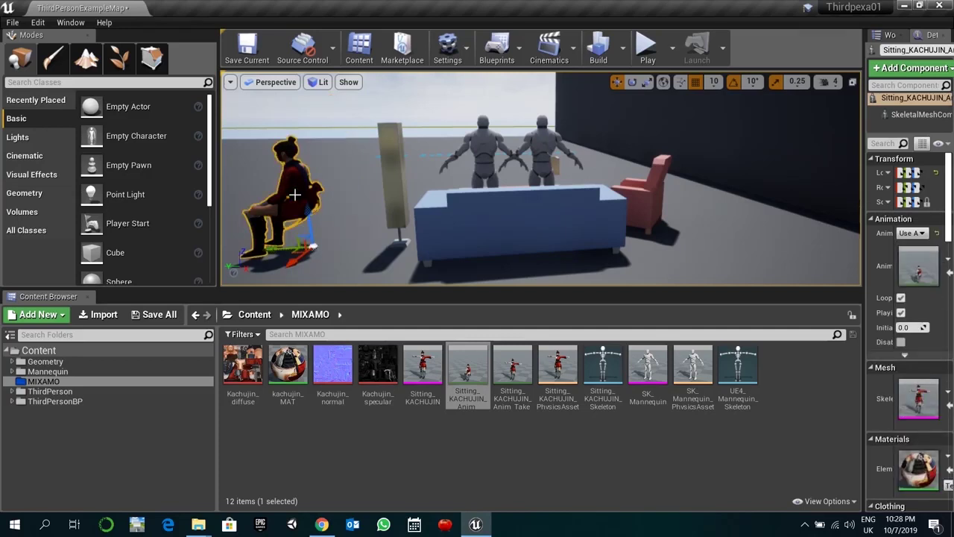
key(Delete)
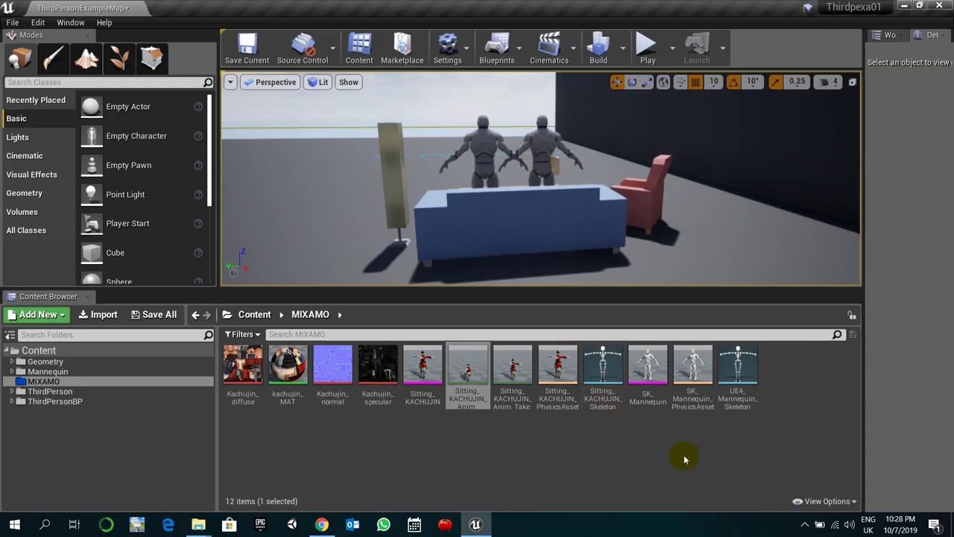
double_click(741, 368)
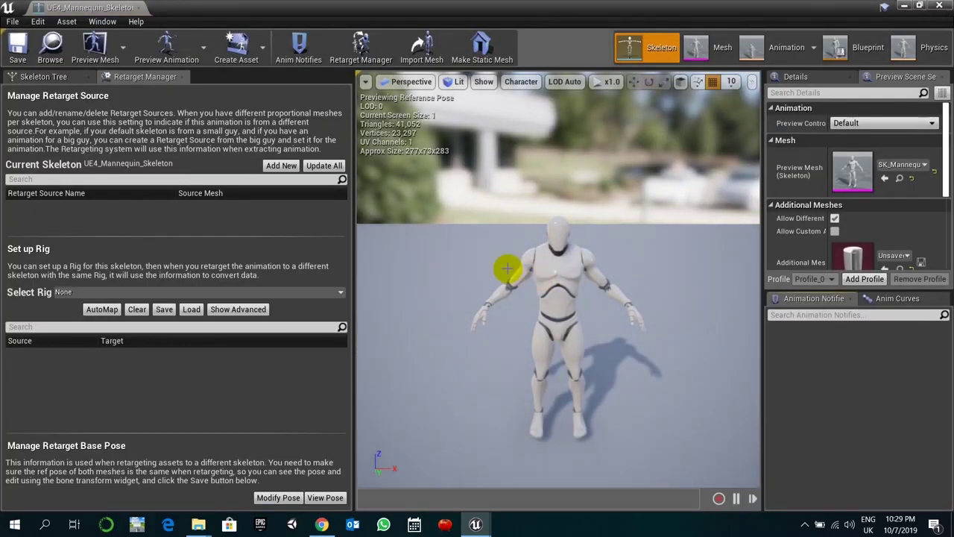
- Assign the Humanoid rig to UE4_Mannequin_Skeleton, save it, and move the editor aside
click(189, 292)
click(160, 66)
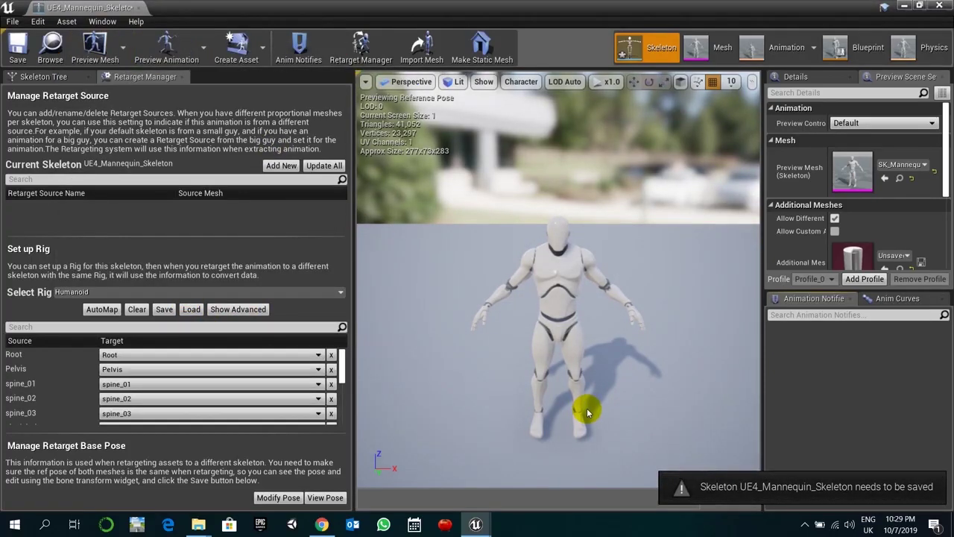
click(920, 7)
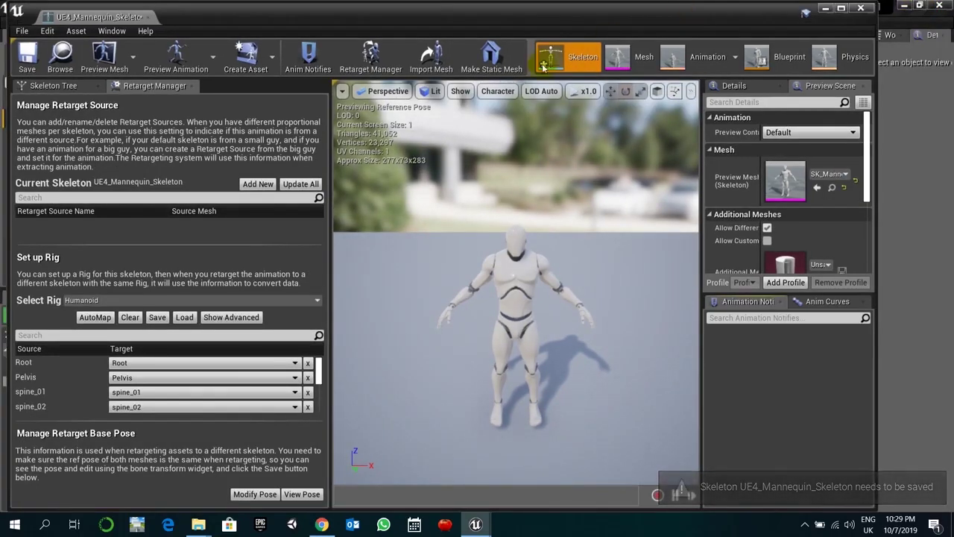
click(29, 58)
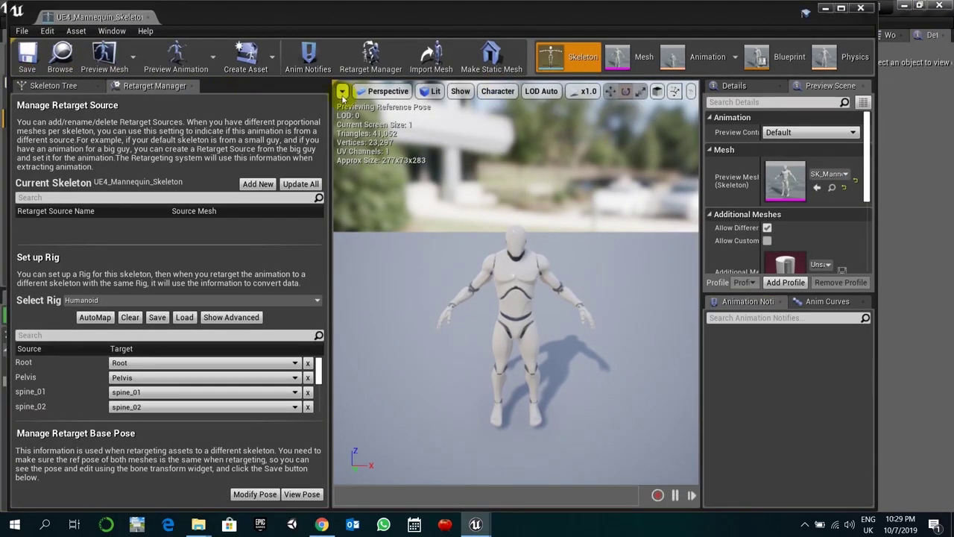
drag(433, 17, 535, 150)
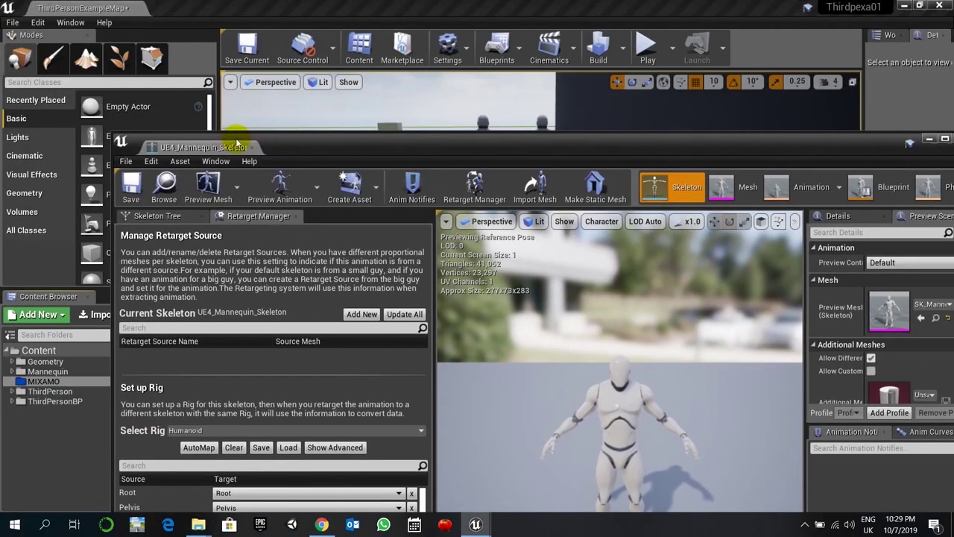
drag(296, 142, 511, 475)
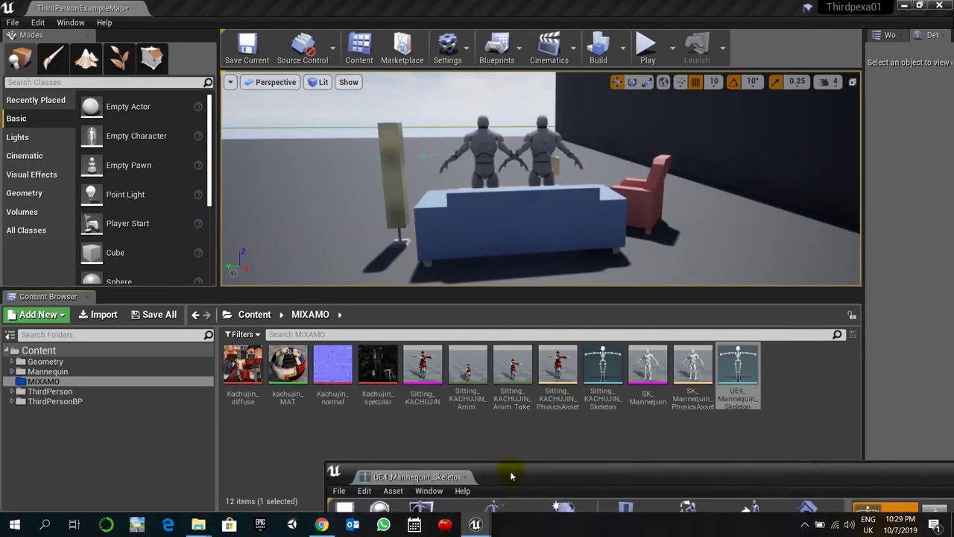
- Open Sitting_KACHUJIN_Skeleton and assign it the Humanoid retarget rig
double_click(602, 365)
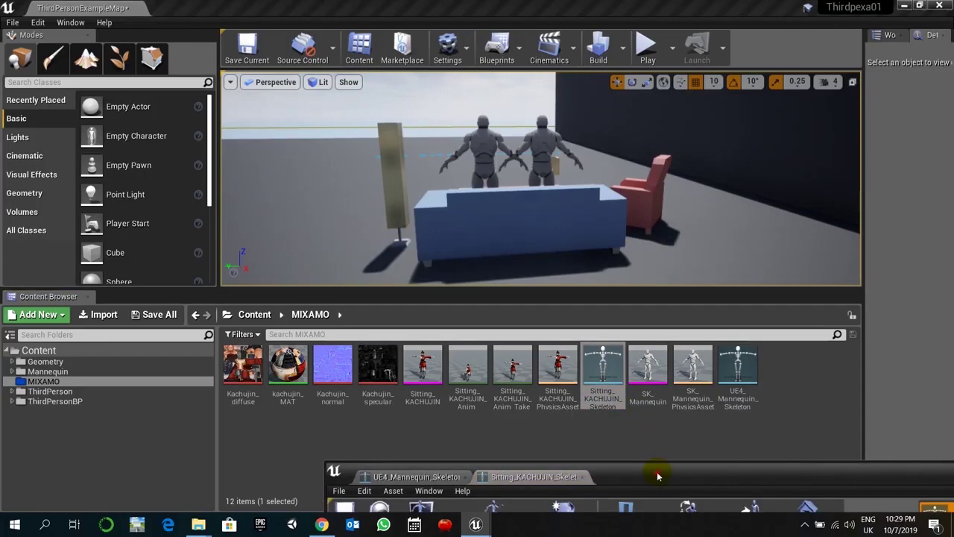
drag(657, 476, 369, 15)
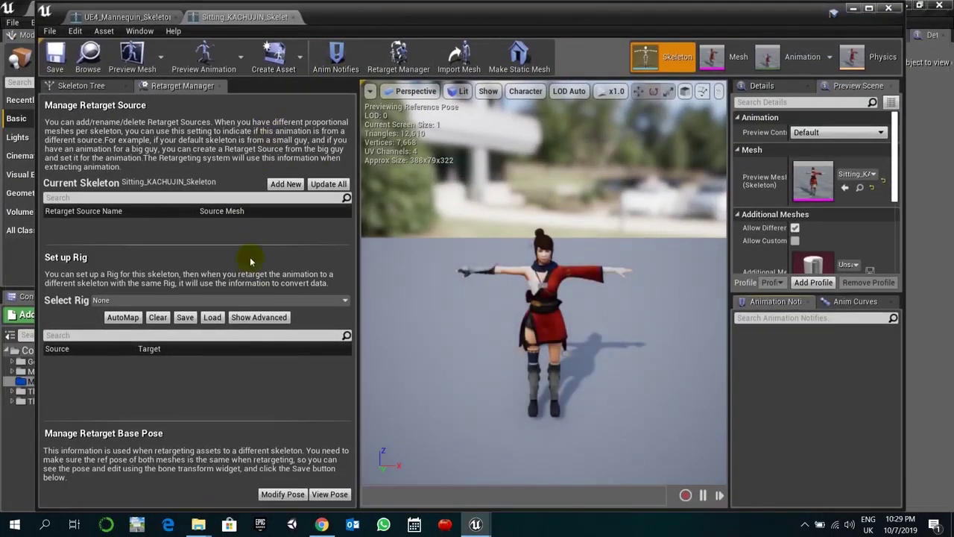
click(141, 299)
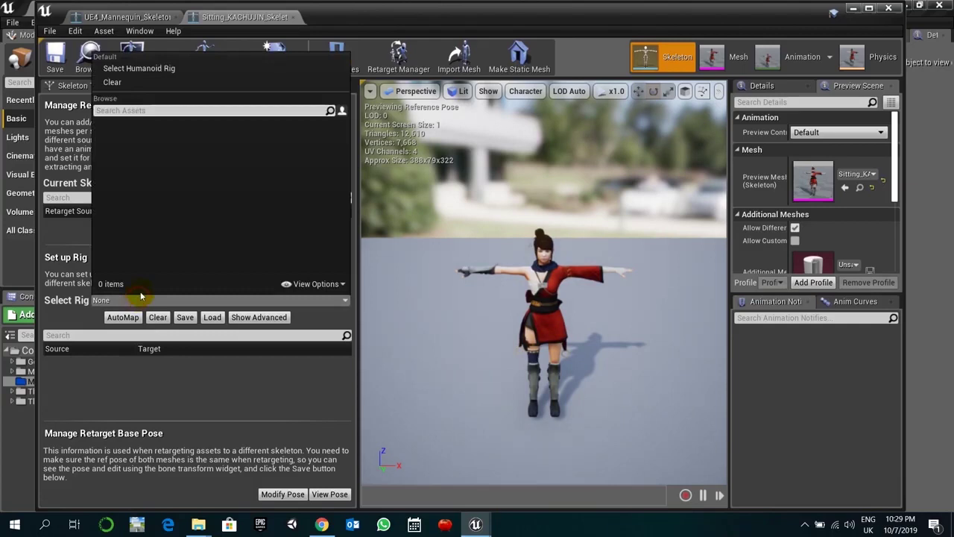
click(182, 69)
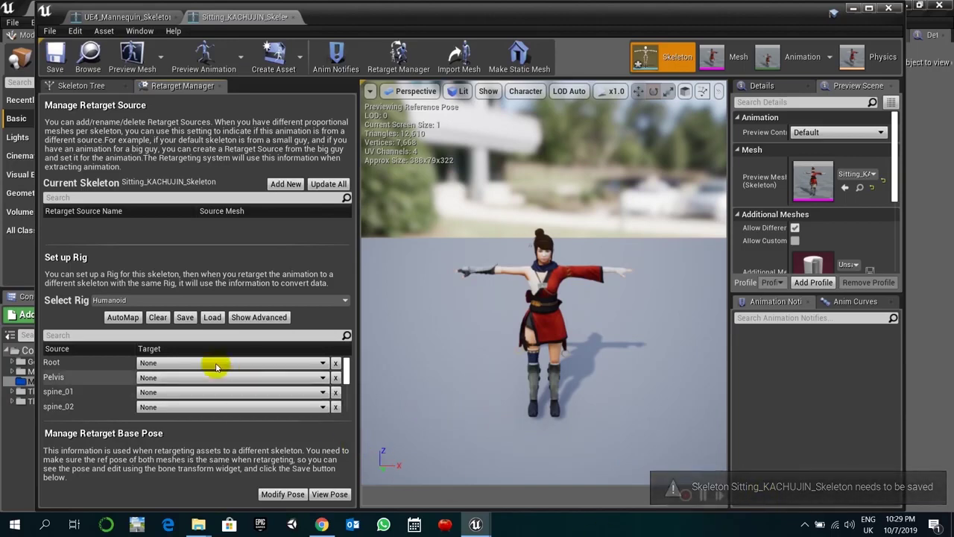
click(83, 85)
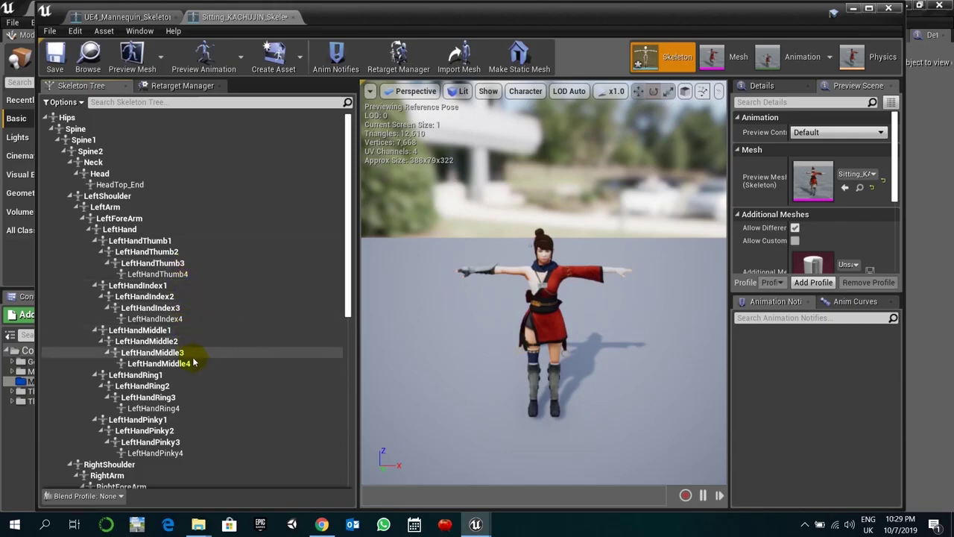
- Scroll through UE4_Mannequin_Skeleton's humanoid bone mapping, then show the Overview slide
click(144, 17)
scroll(247, 388, down, 5)
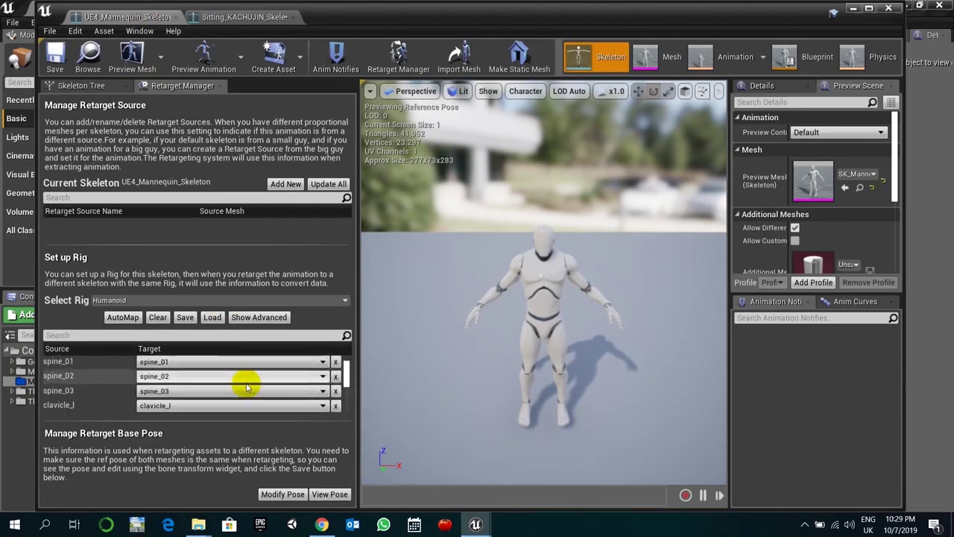
scroll(245, 384, down, 4)
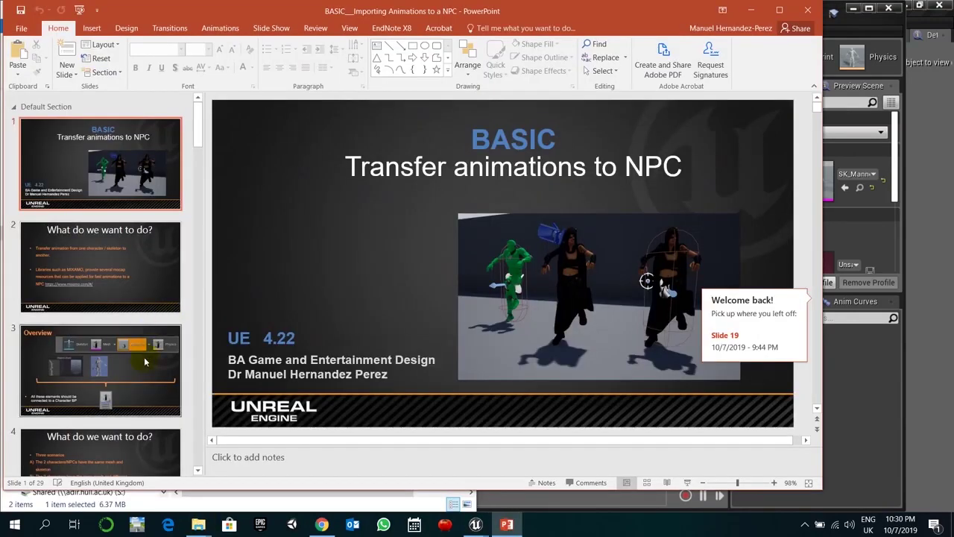
click(144, 356)
- Go to the Skeleton Editor slide 17 and select its retargeting documentation link
scroll(144, 357, down, 5)
scroll(144, 356, down, 5)
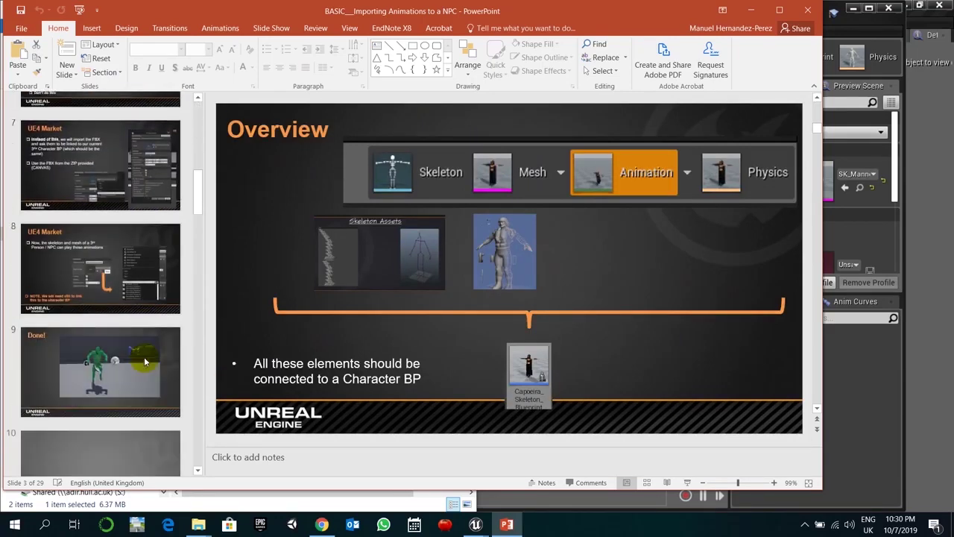
scroll(144, 357, down, 6)
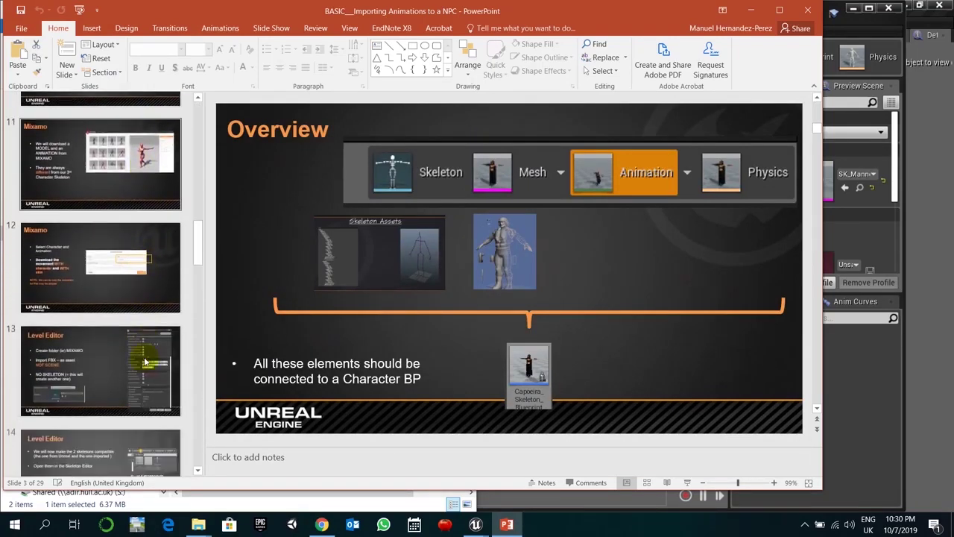
click(144, 413)
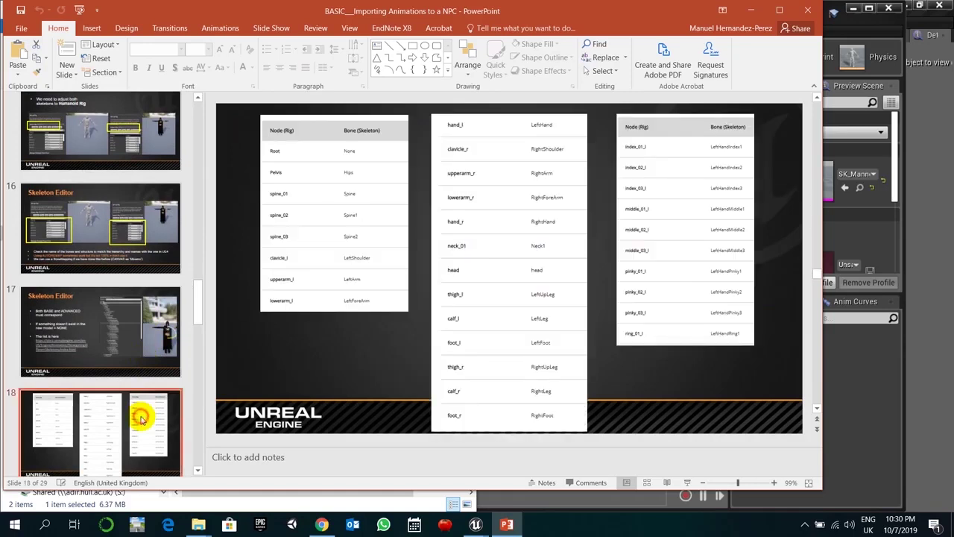
scroll(145, 358, down, 1)
click(155, 236)
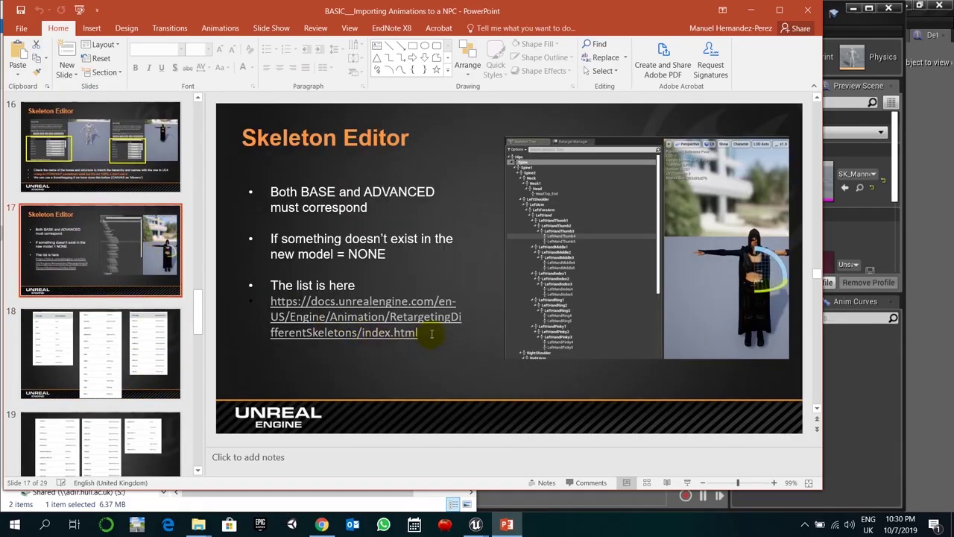
drag(431, 334, 270, 301)
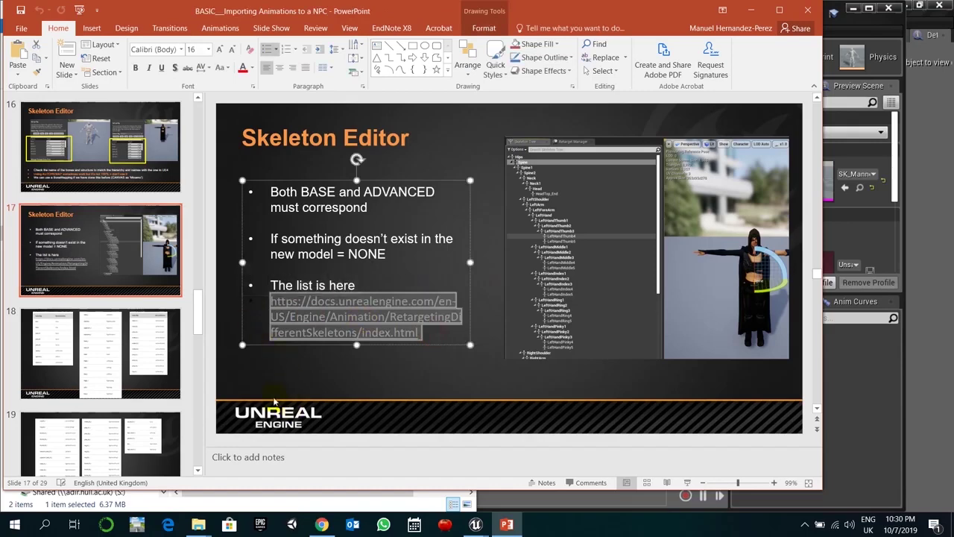
- Review bone-mapping slides 18–19 and T-pose slide 20, then minimise PowerPoint and Explorer
click(153, 362)
click(149, 441)
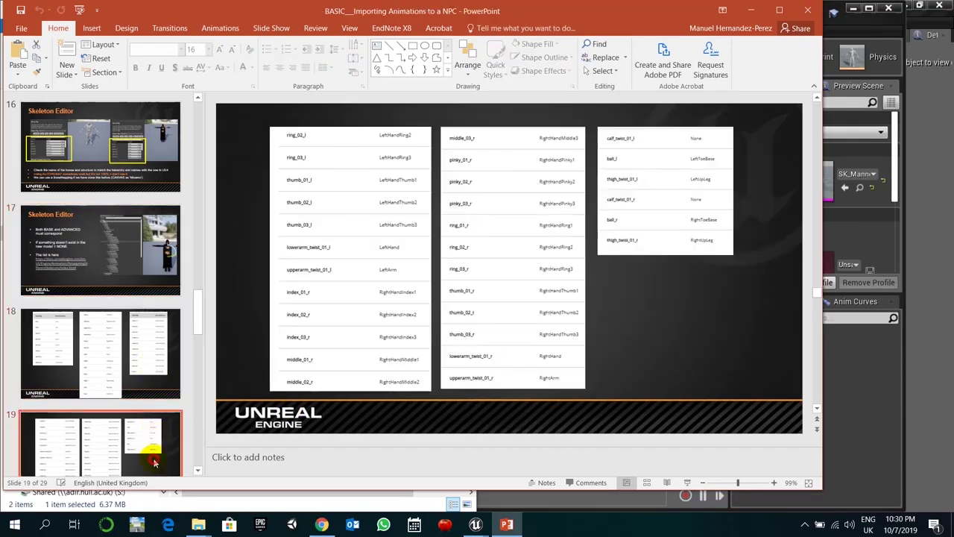
scroll(155, 458, down, 1)
scroll(162, 345, down, 1)
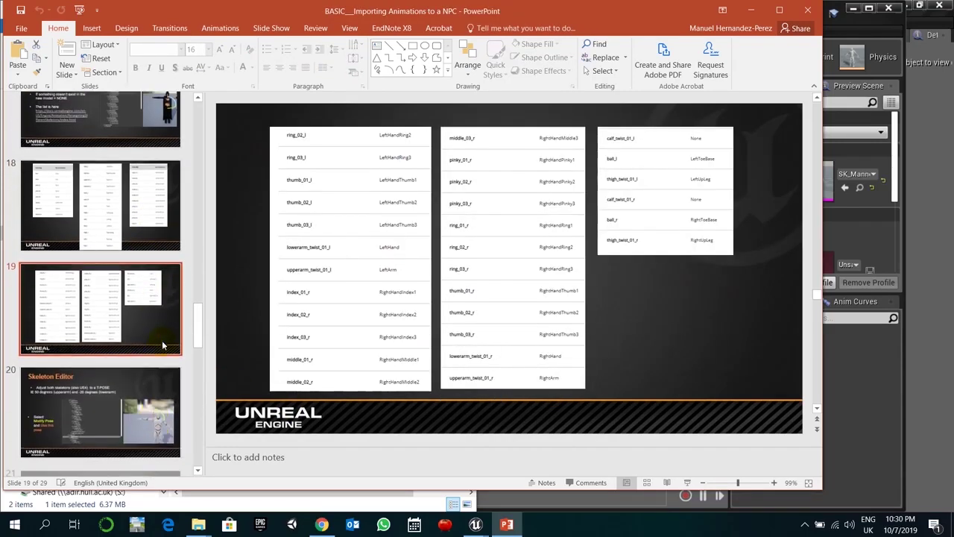
click(158, 379)
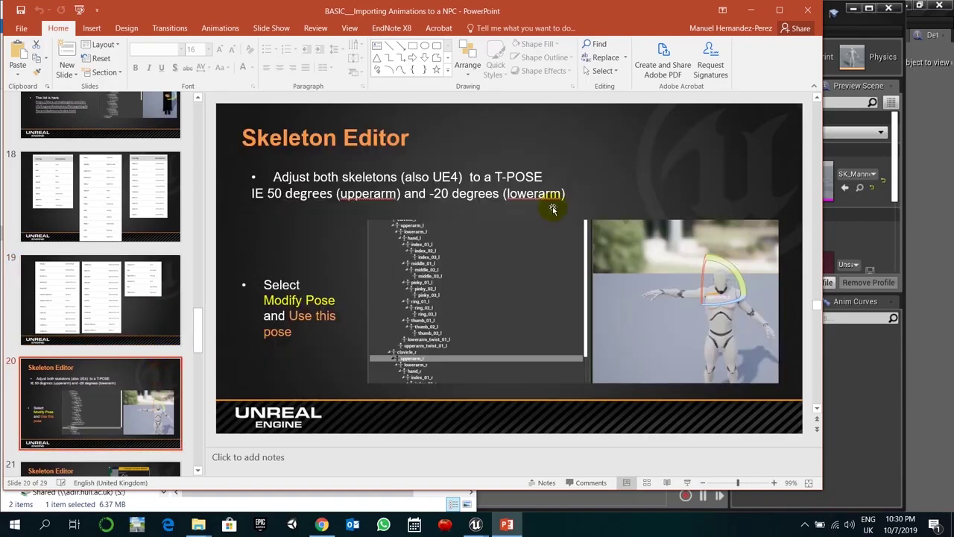
click(750, 12)
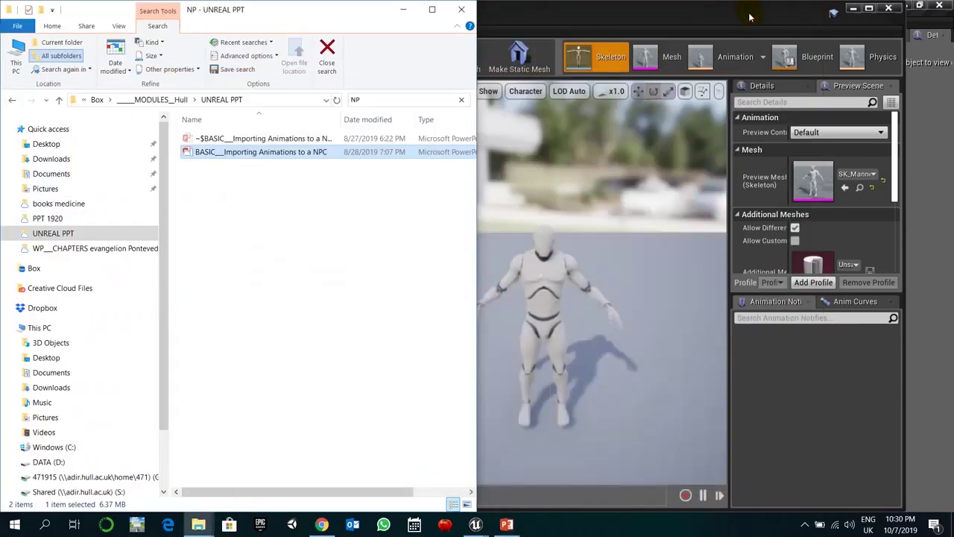
click(407, 12)
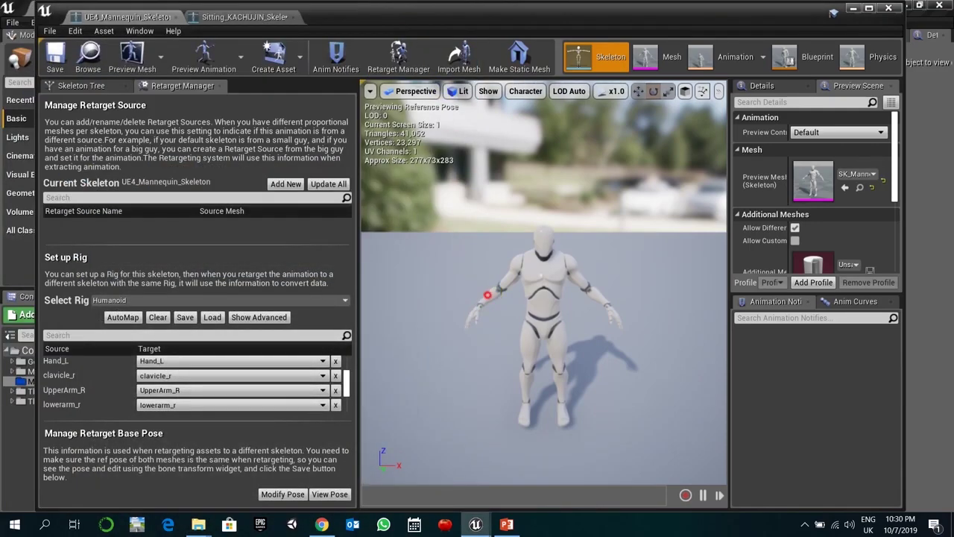
- Rotate both mannequin forearms down, right one to -20°, undoing a spine_02 rotation
click(487, 295)
drag(488, 295, 500, 289)
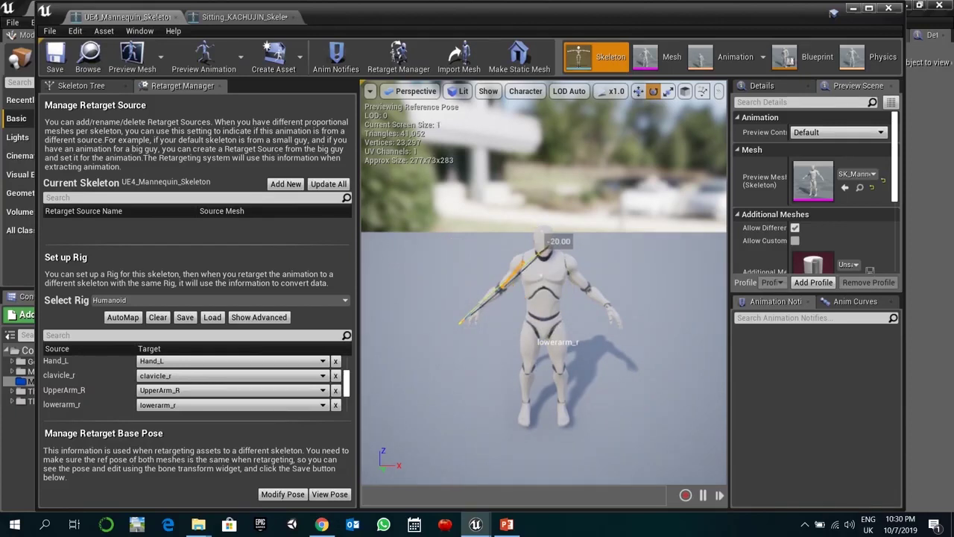
click(595, 291)
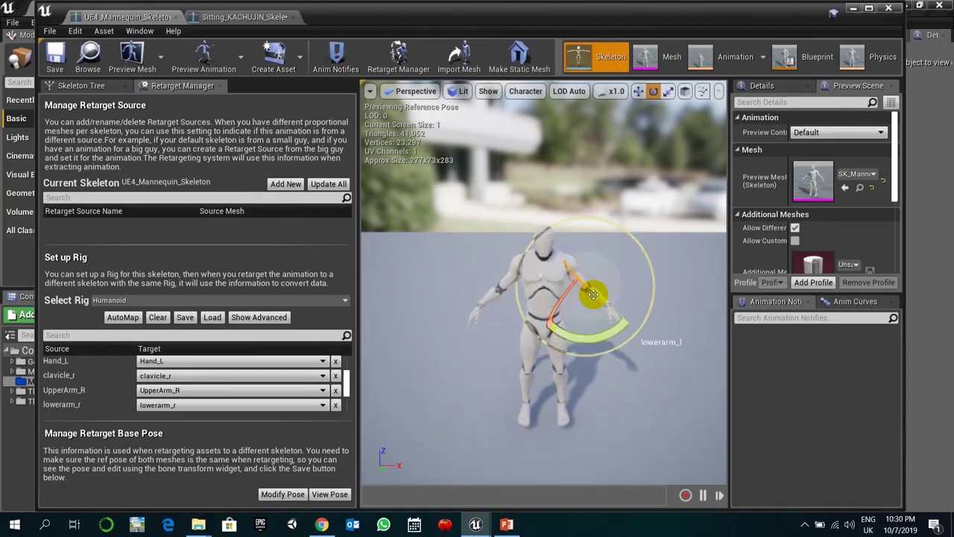
drag(607, 301, 573, 277)
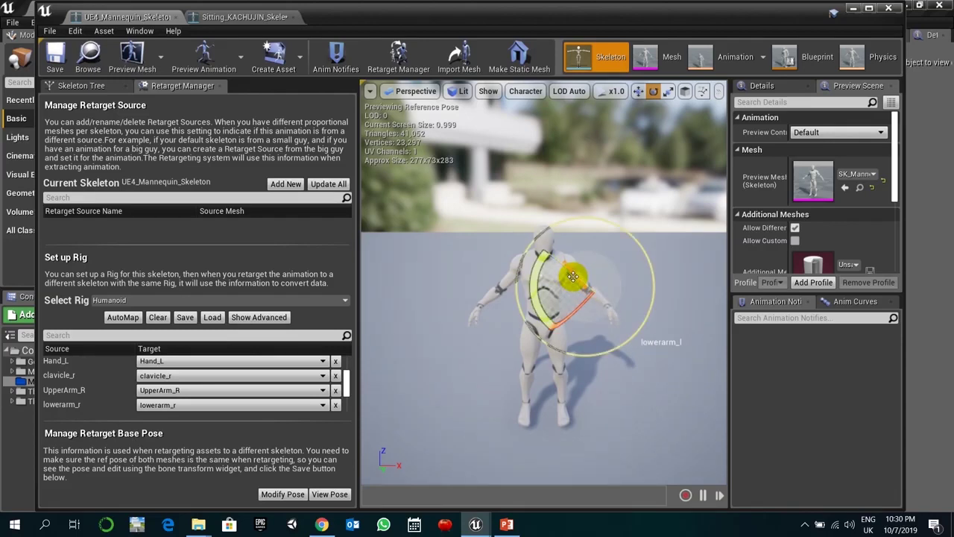
click(572, 277)
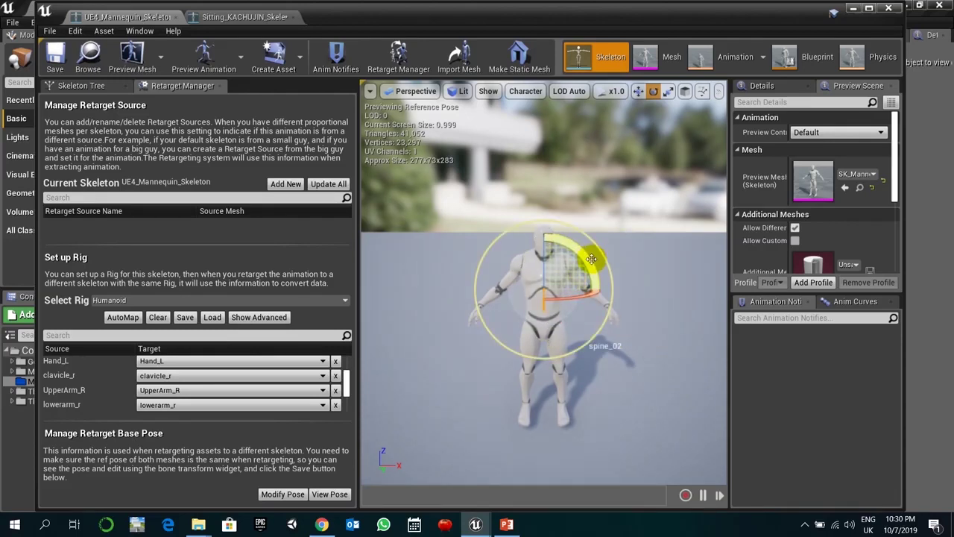
mouse_move(591, 258)
mouse_down()
mouse_move(542, 231)
mouse_move(591, 257)
mouse_up()
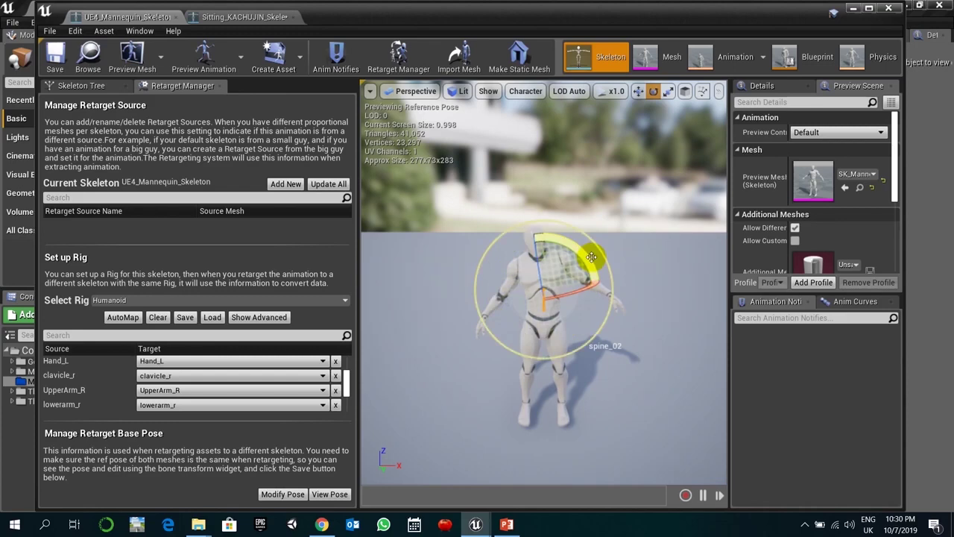
key(ctrl+z)
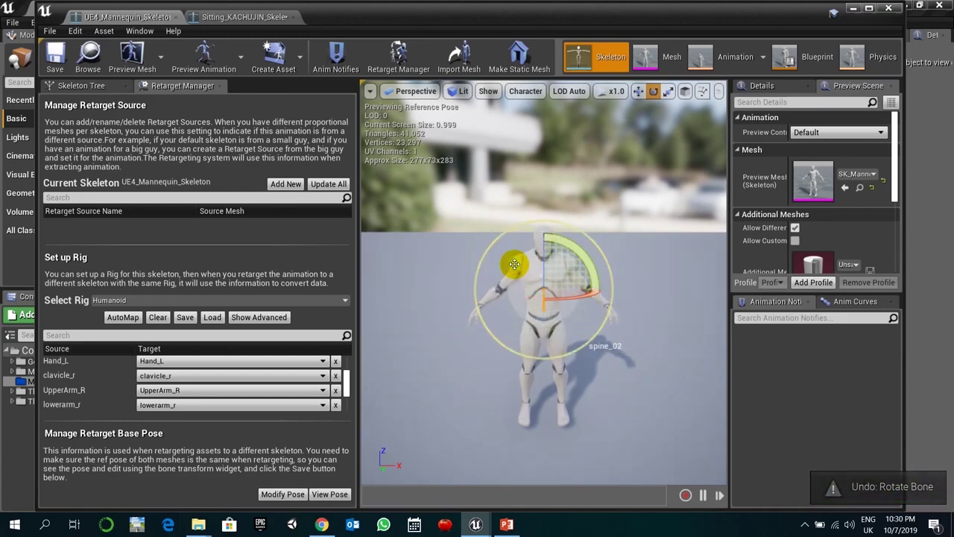
- Raise the right upper arm to horizontal, undoing another accidental spine_02 torso rotation
click(505, 279)
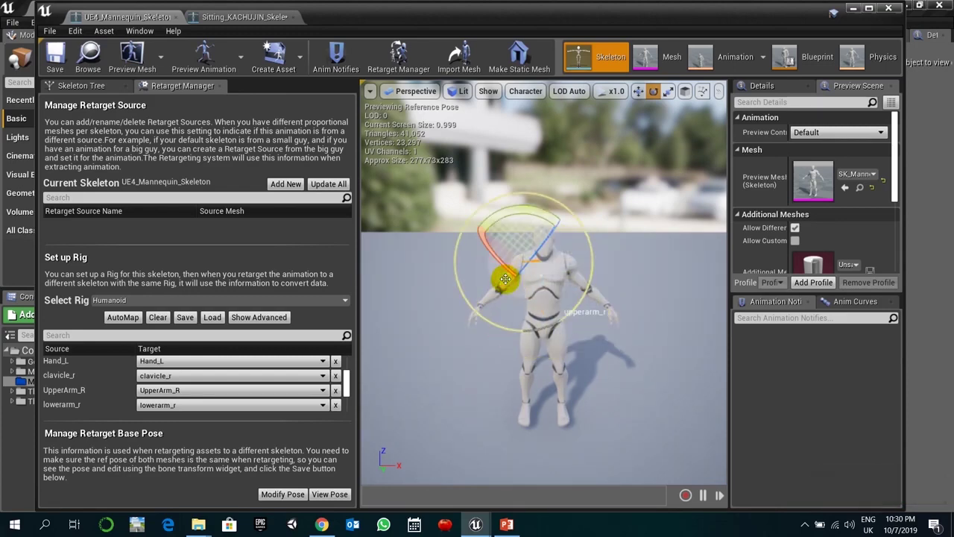
mouse_move(532, 208)
mouse_down()
mouse_move(514, 210)
mouse_move(523, 208)
mouse_up()
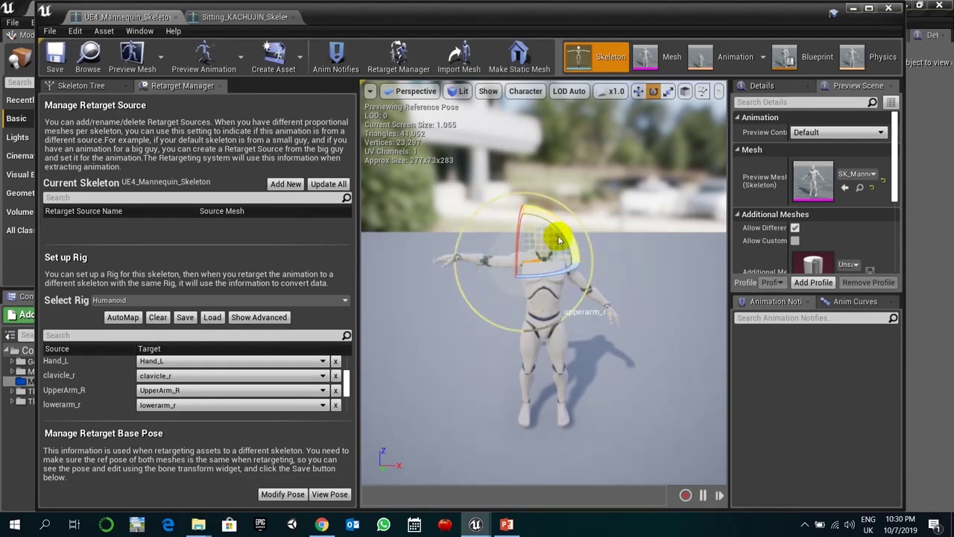
click(602, 303)
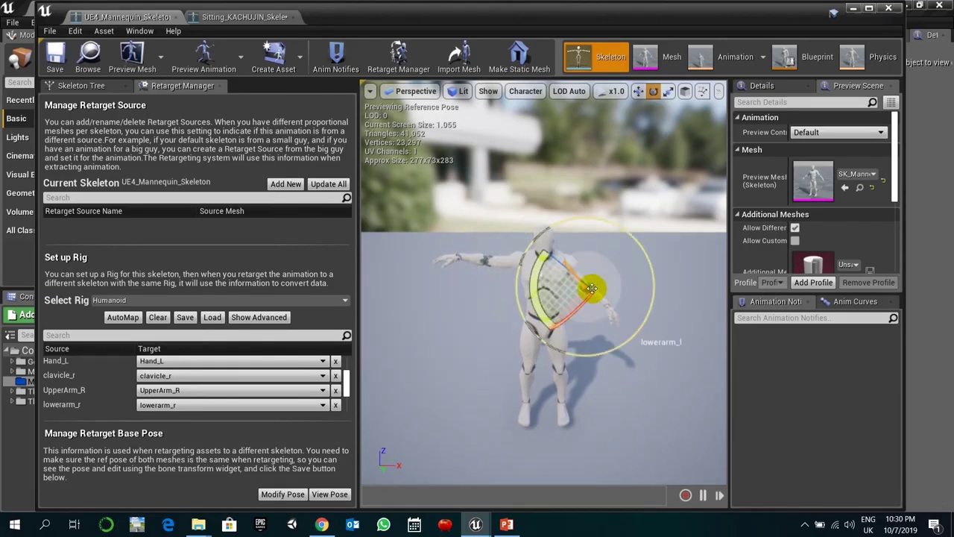
click(566, 259)
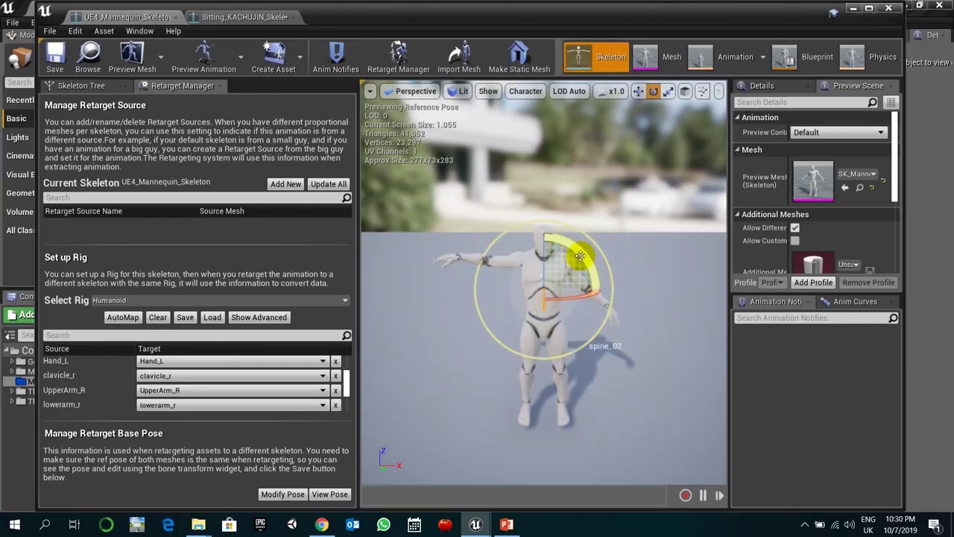
drag(580, 255, 632, 293)
key(ctrl+z)
click(631, 292)
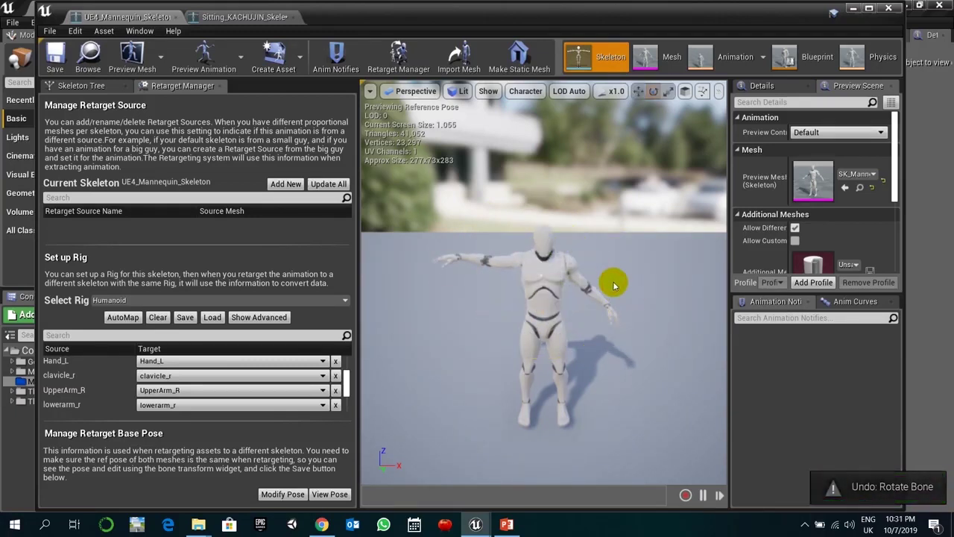
click(571, 264)
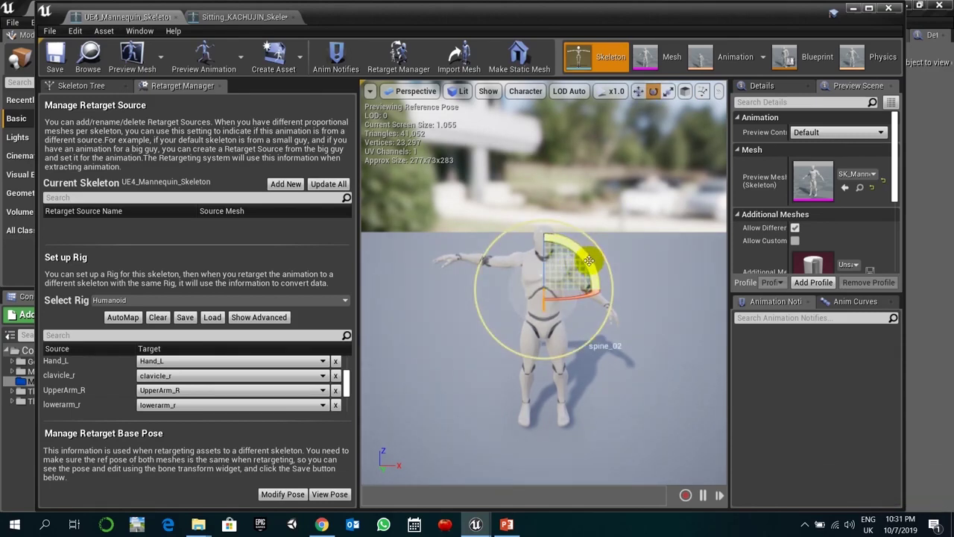
- Select upperarm_l in the Skeleton Tree and raise it 50° to horizontal
click(103, 86)
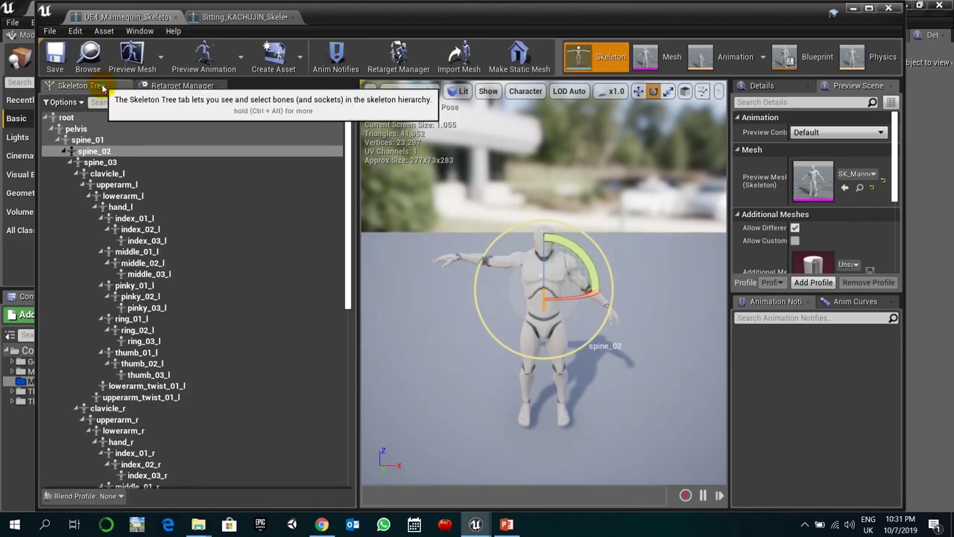
click(617, 318)
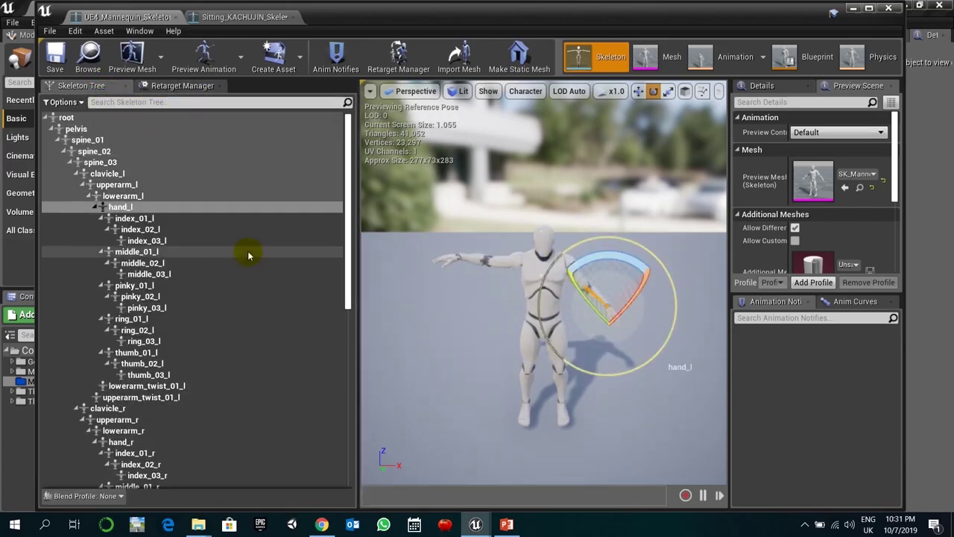
click(119, 184)
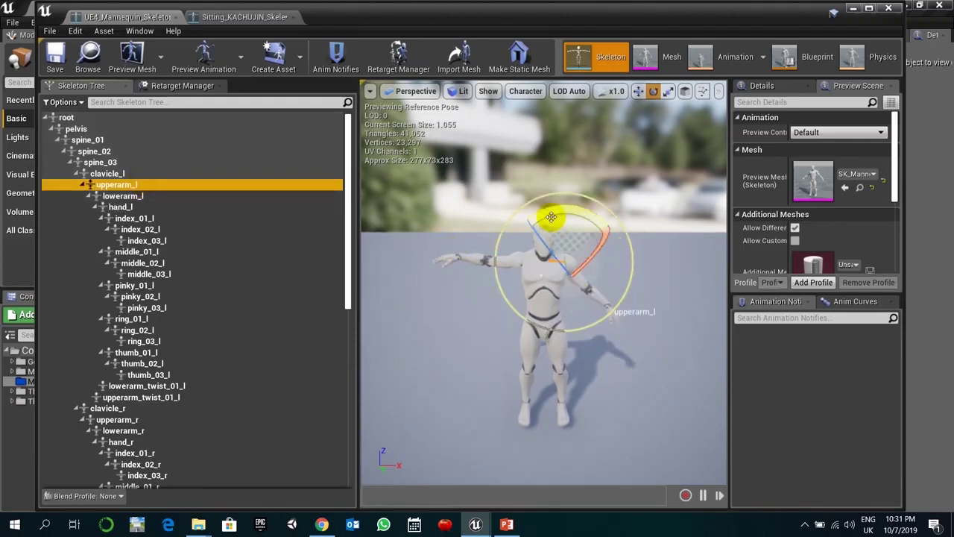
drag(586, 217, 589, 219)
drag(601, 307, 623, 263)
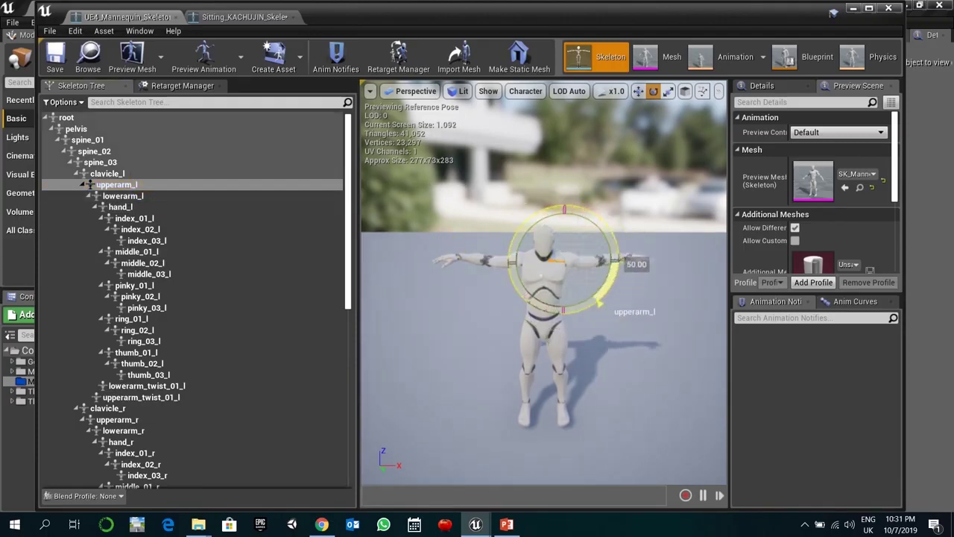
click(640, 371)
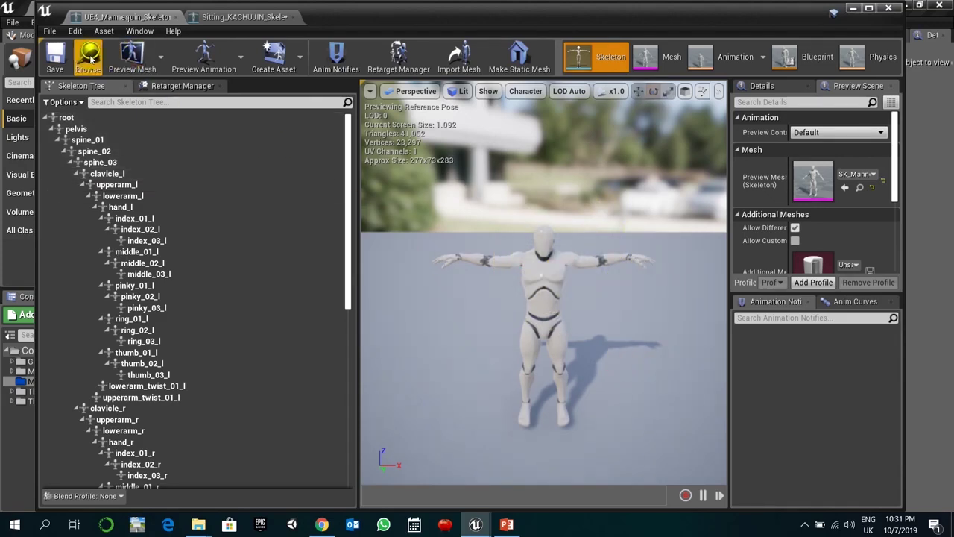
- Save the T-posed mannequin skeleton and show its Retarget Manager
click(56, 67)
scroll(197, 345, down, 3)
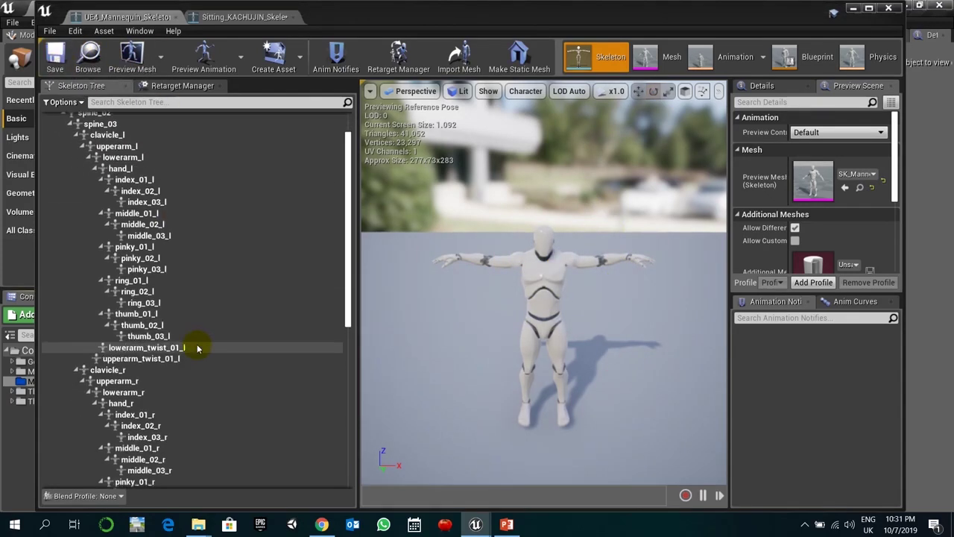
click(172, 87)
scroll(213, 390, down, 5)
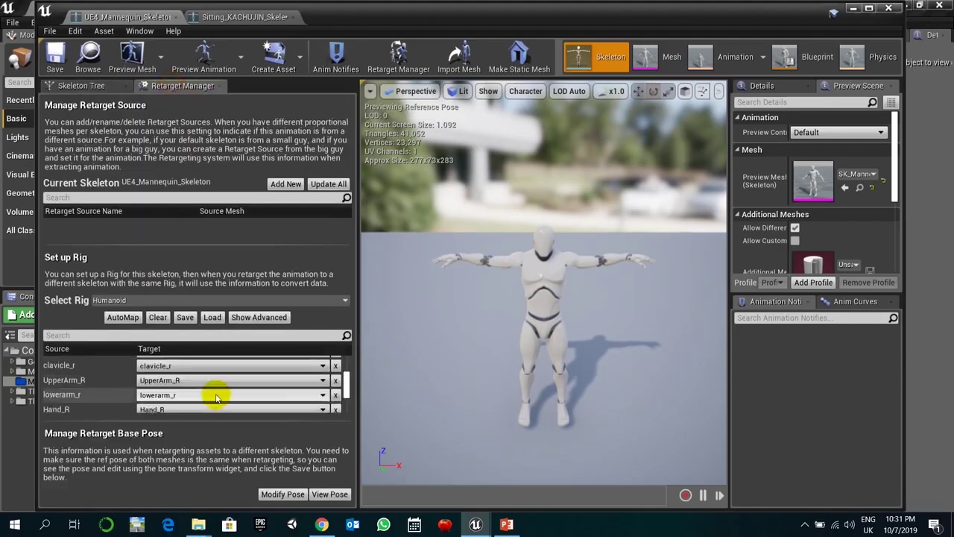
- Set the mannequin's retarget base pose to the current T-pose and verify it with View Pose
click(290, 494)
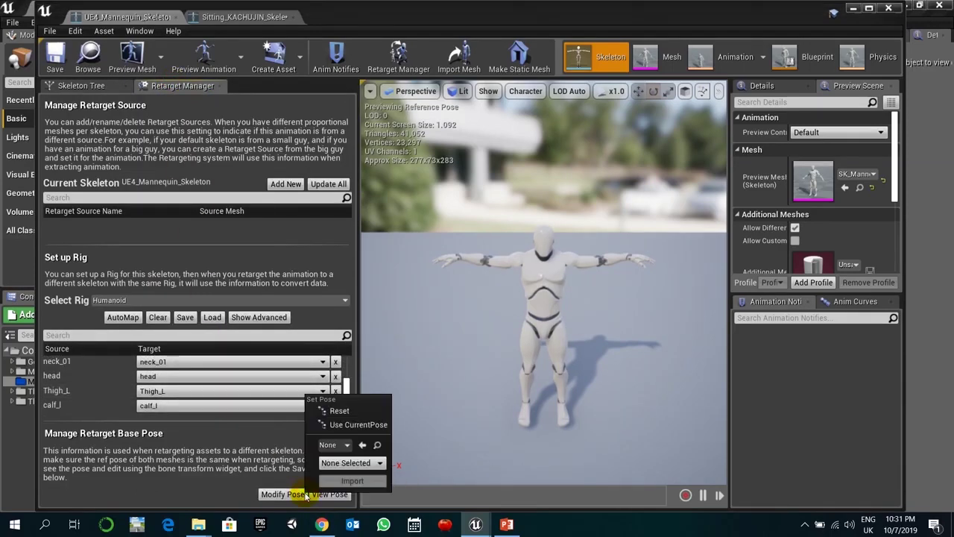
click(385, 425)
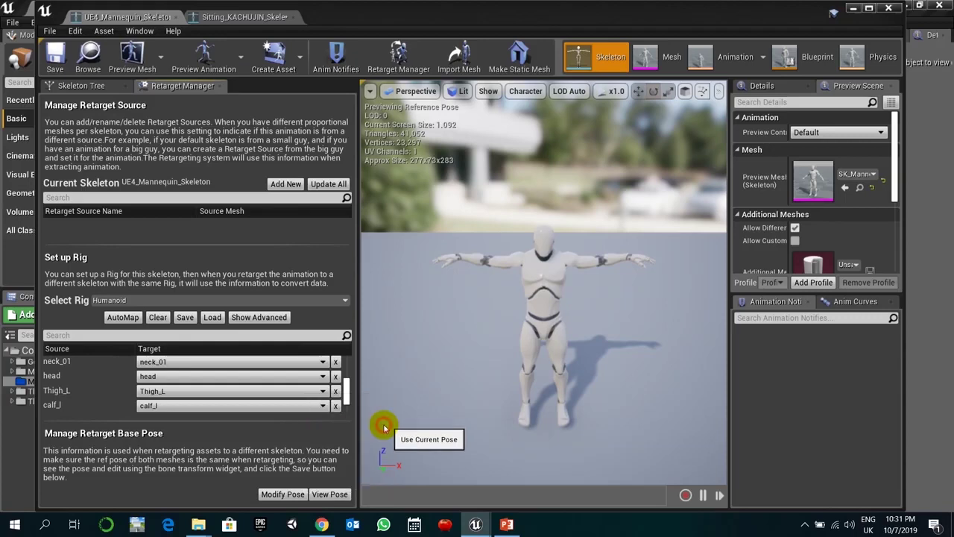
click(319, 494)
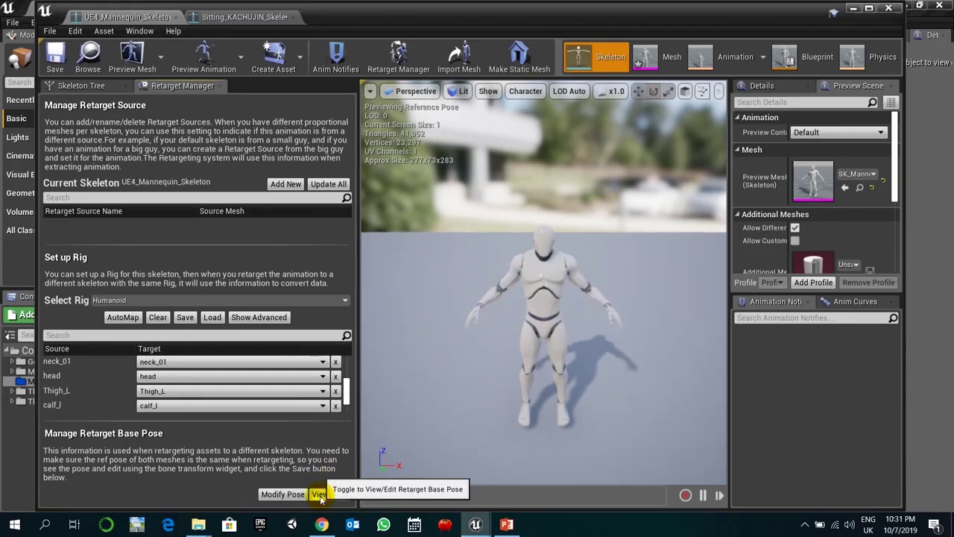
click(319, 494)
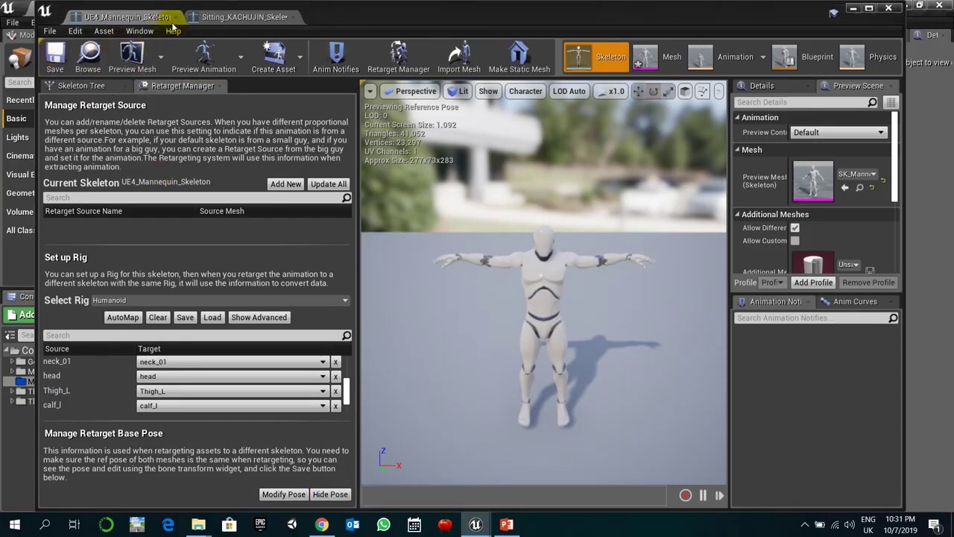
- Open Sitting_KACHUJIN's Retarget Manager and compare bone-mapping slides 18 and 19
click(176, 17)
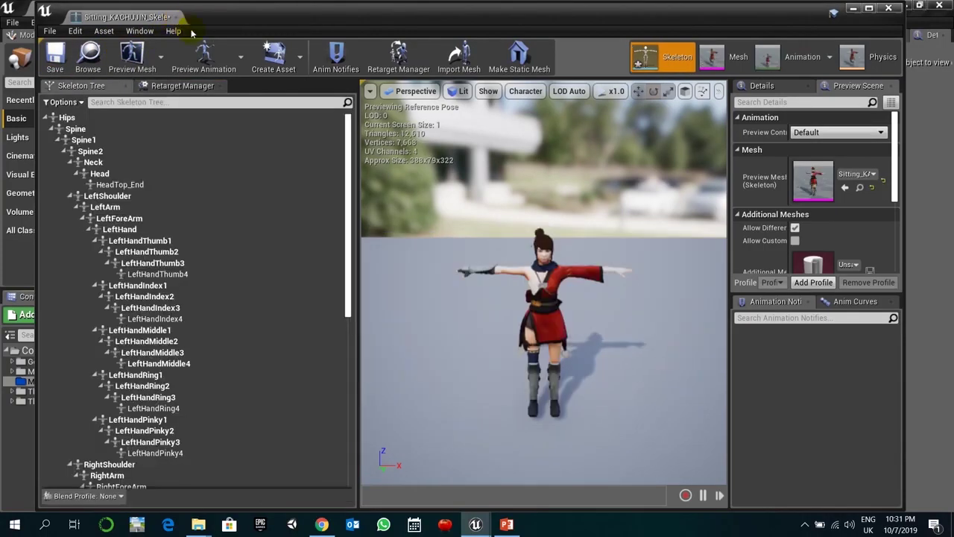
click(182, 85)
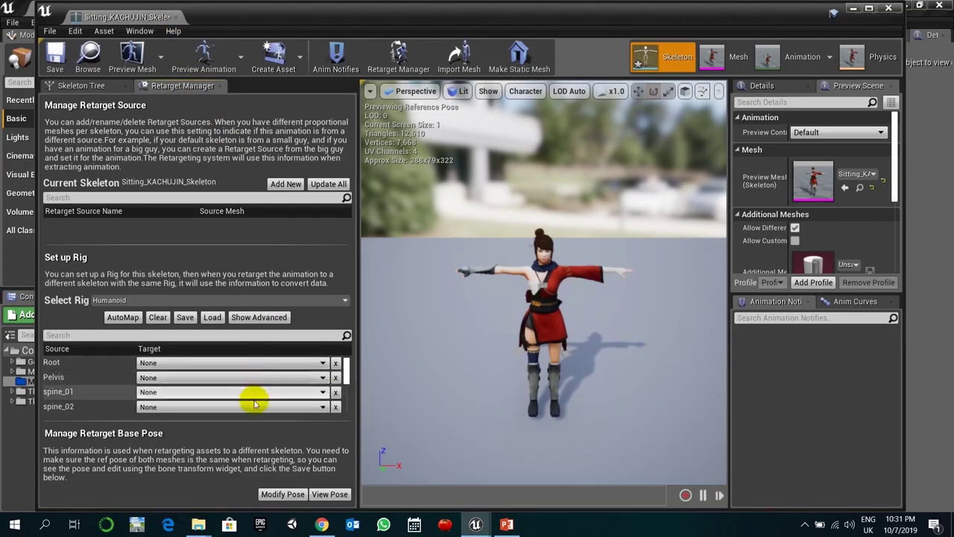
click(507, 524)
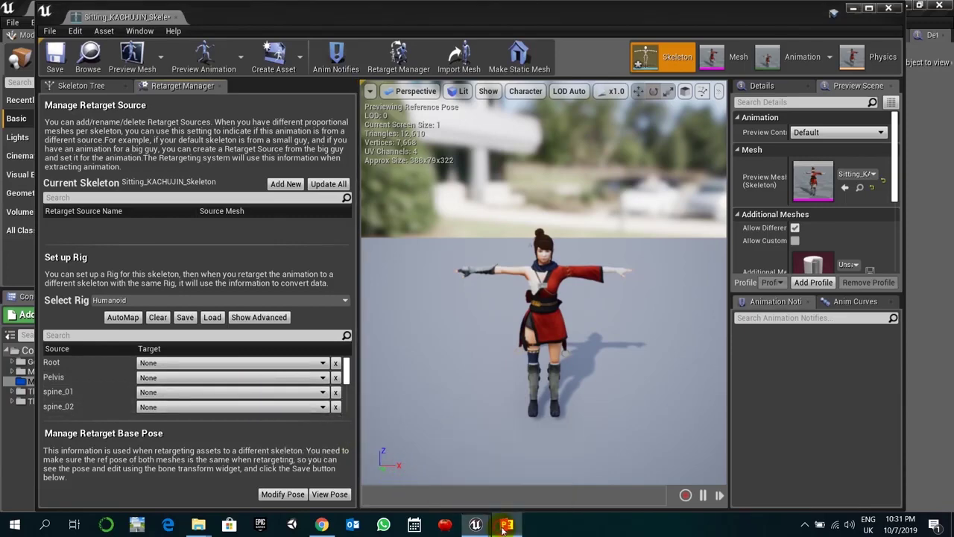
click(141, 196)
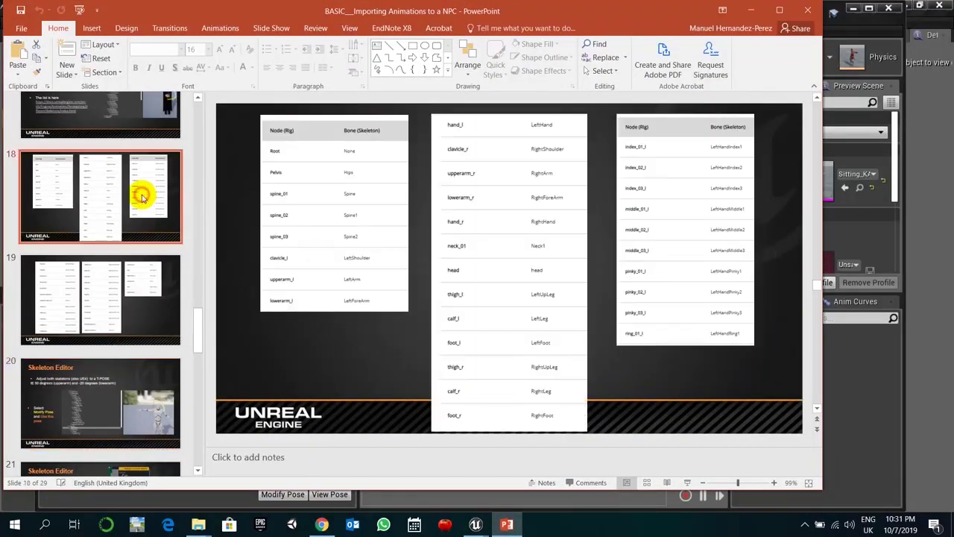
click(135, 308)
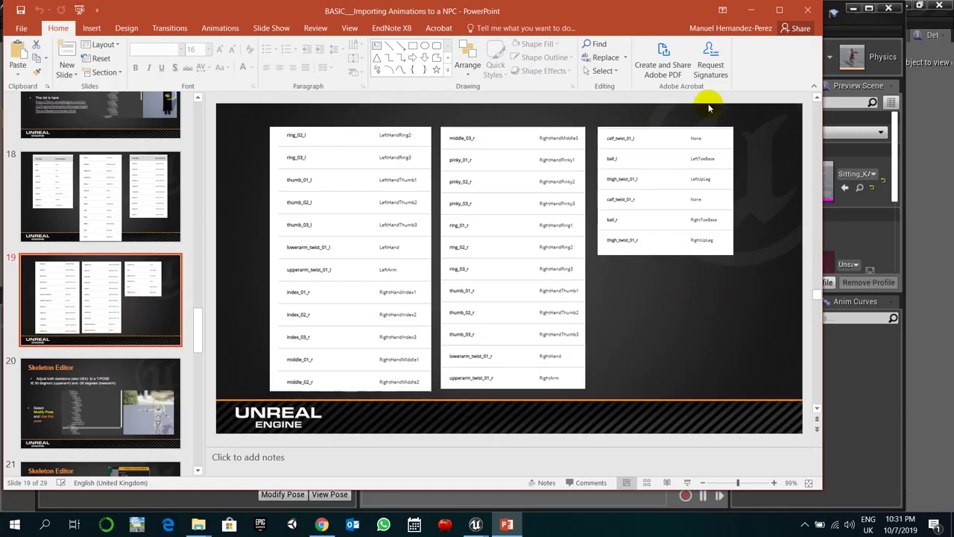
click(752, 11)
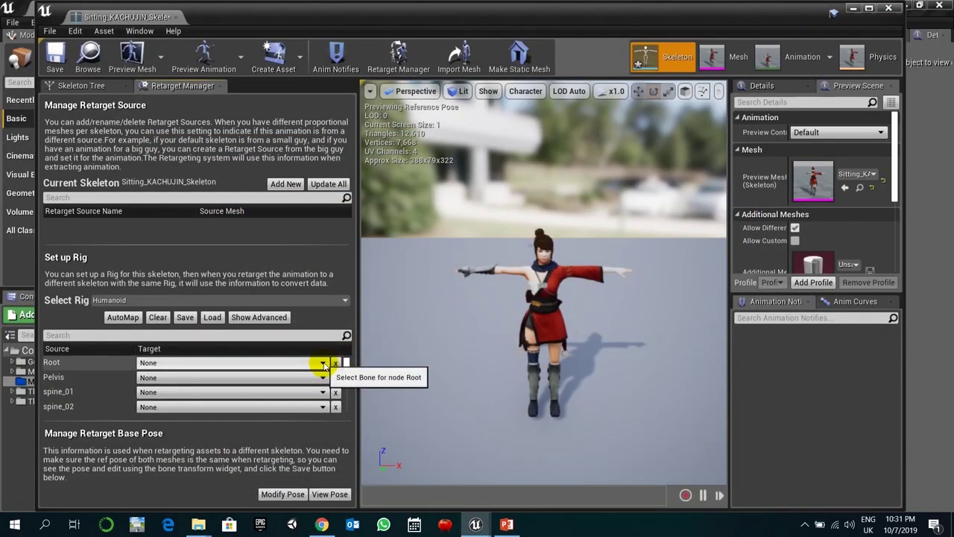
click(211, 317)
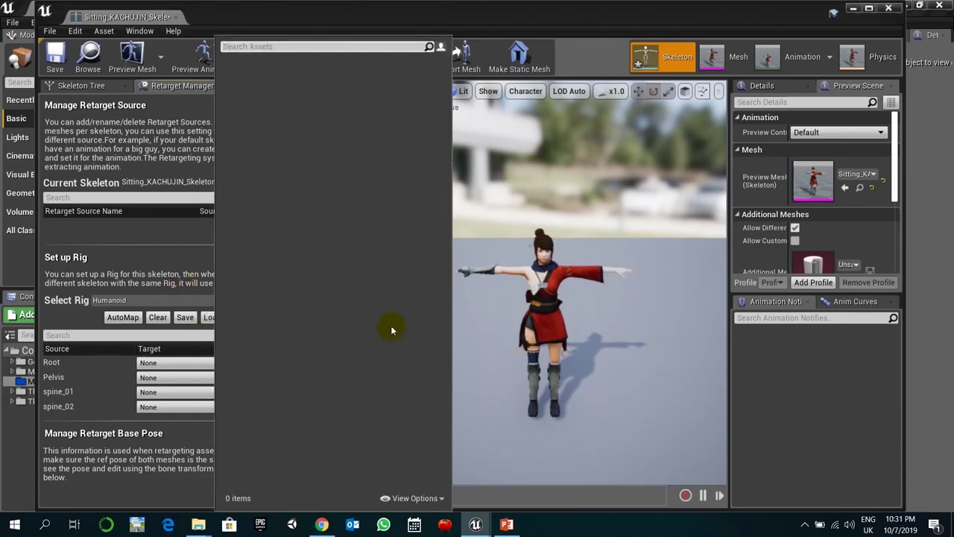
click(185, 260)
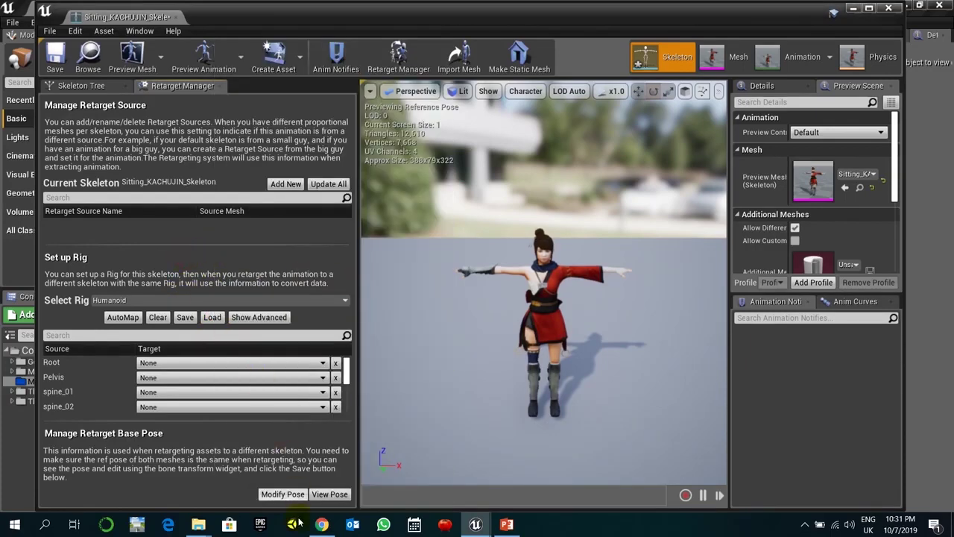
mouse_move(198, 524)
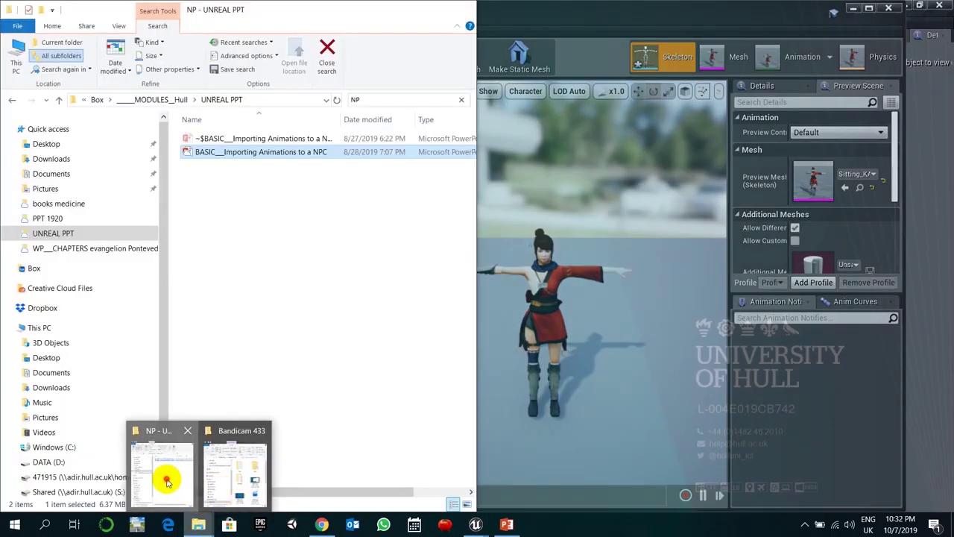
- Paste Desktop's MIXAMO.uasset into D:\UNREAL PROJECTS\coffeetable02\Content\MIXAMO and minimise Explorer
click(162, 472)
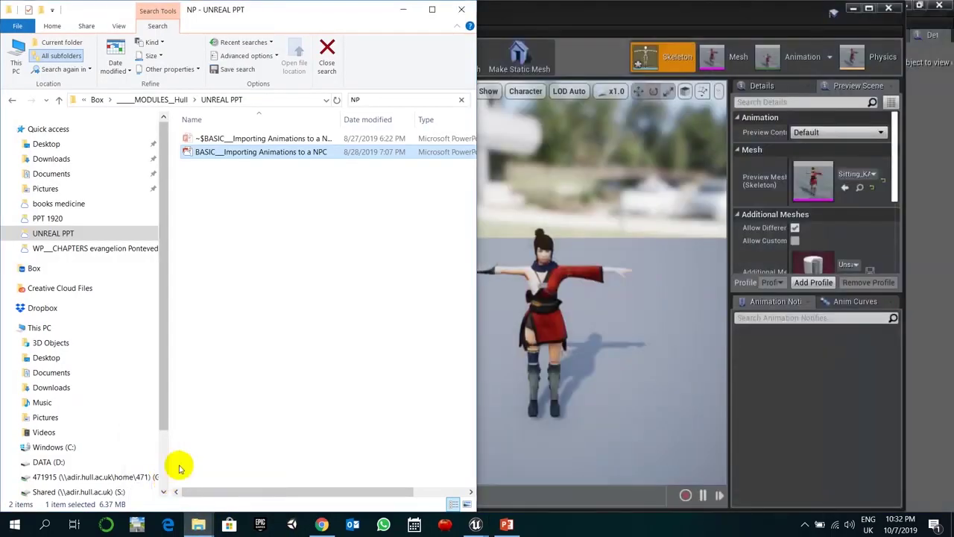
click(60, 144)
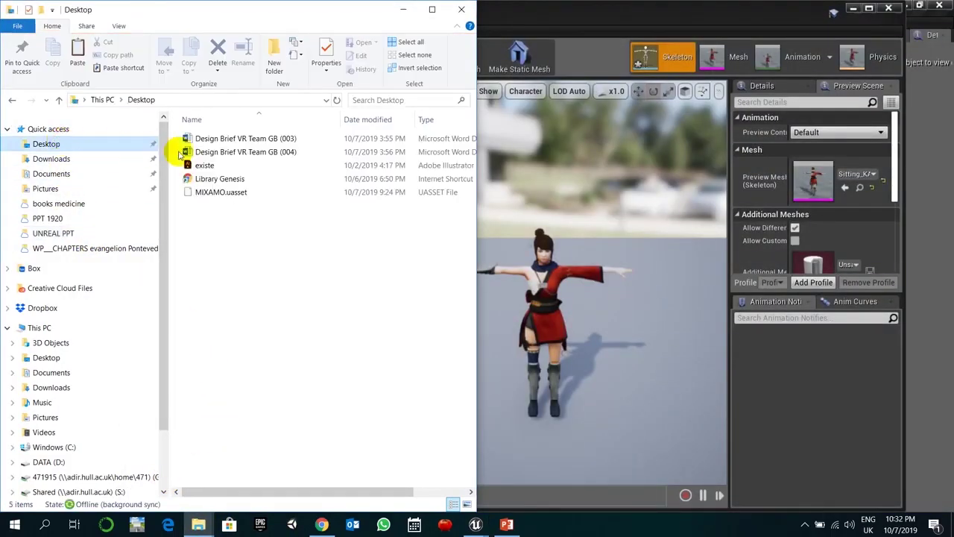
click(231, 198)
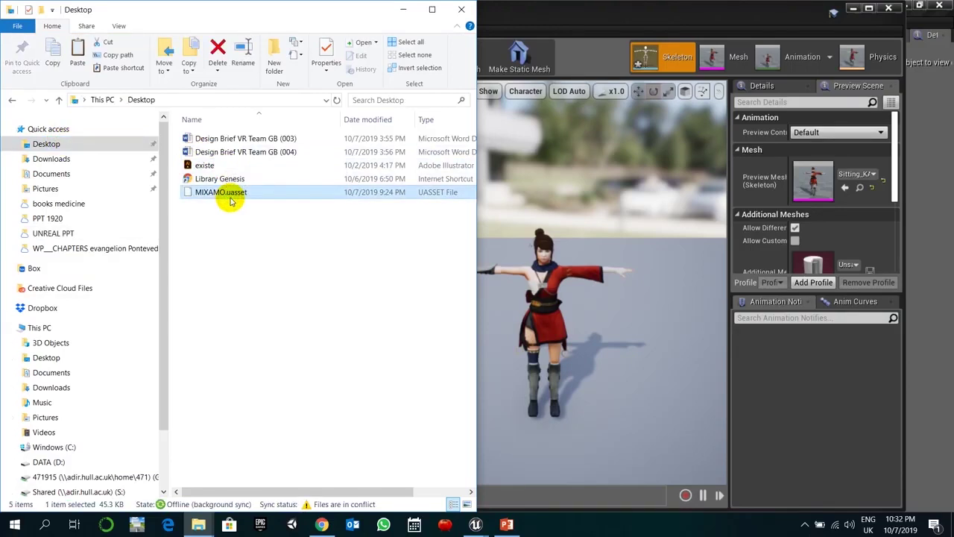
click(11, 102)
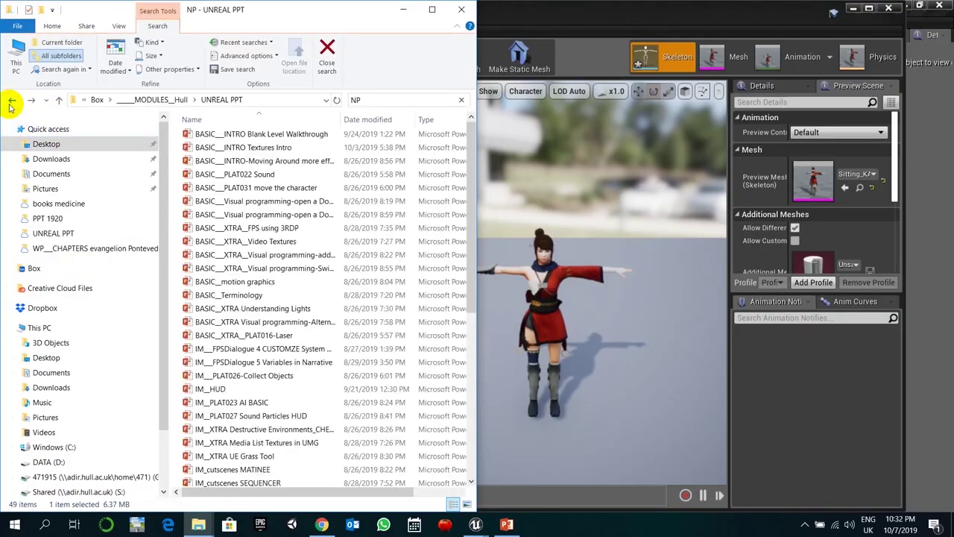
click(87, 229)
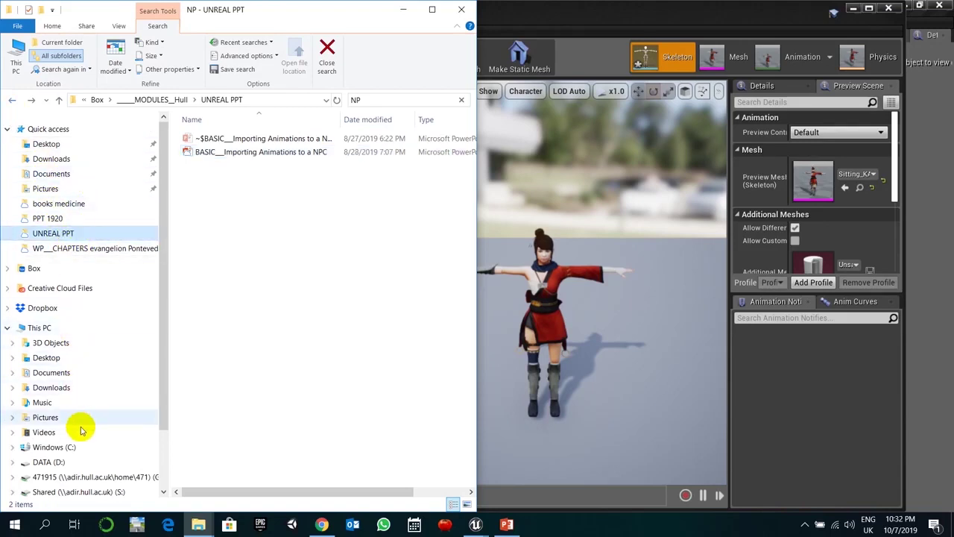
click(84, 459)
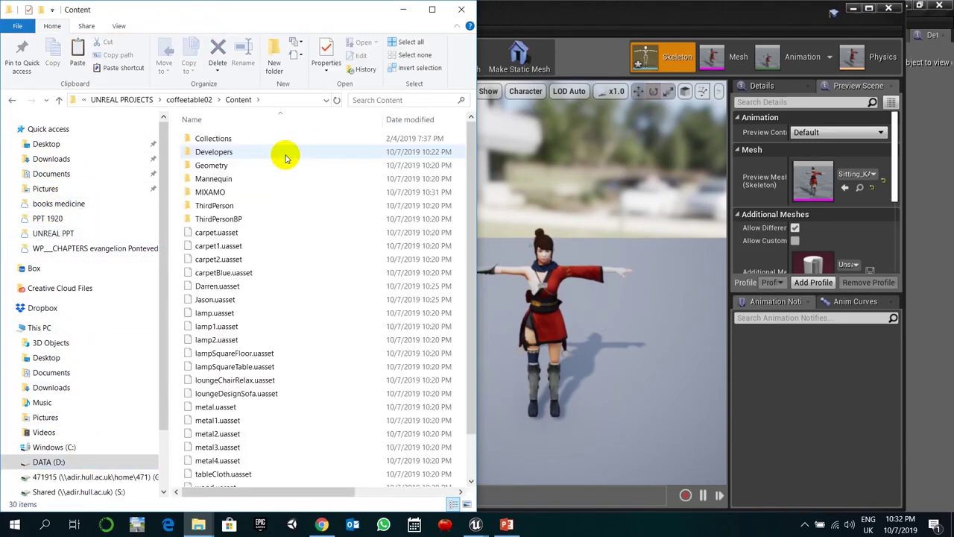
double_click(257, 192)
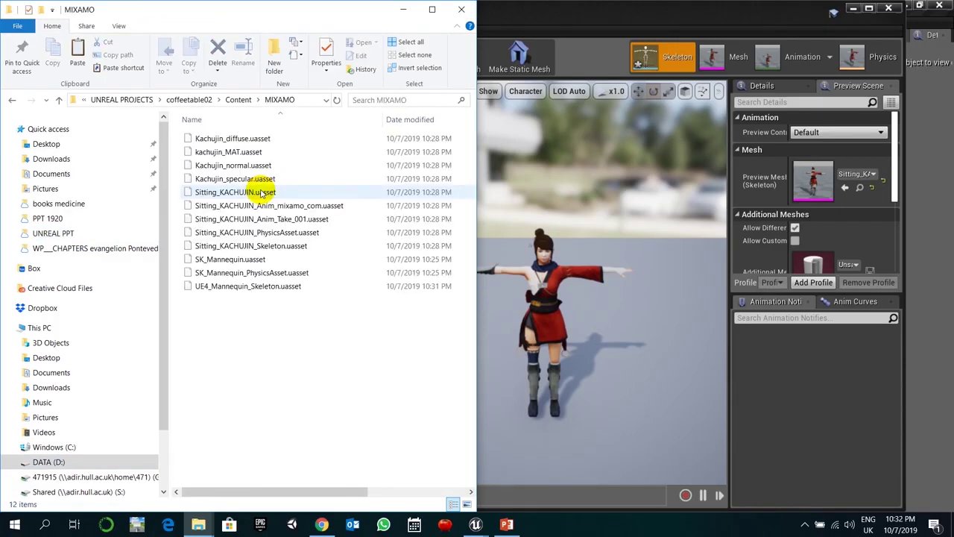
key(ctrl+v)
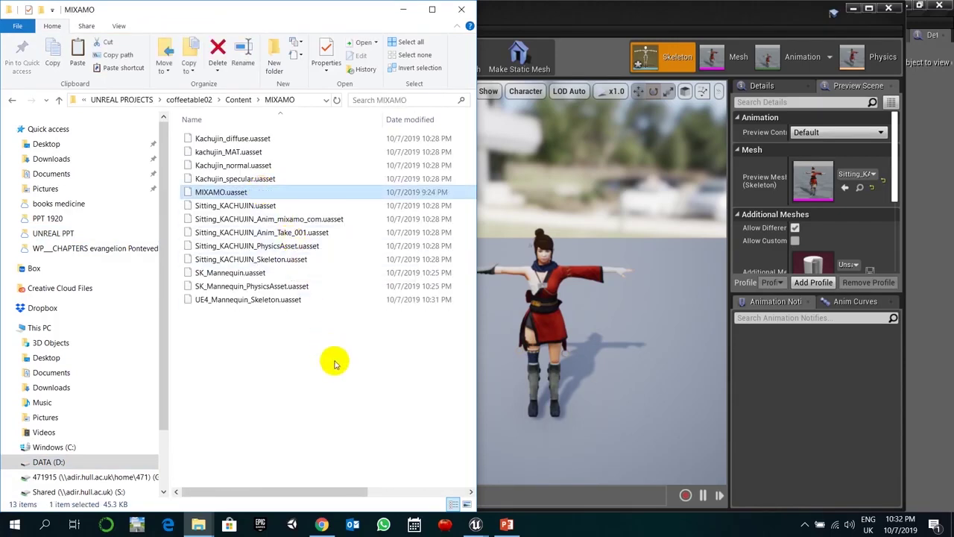
click(407, 15)
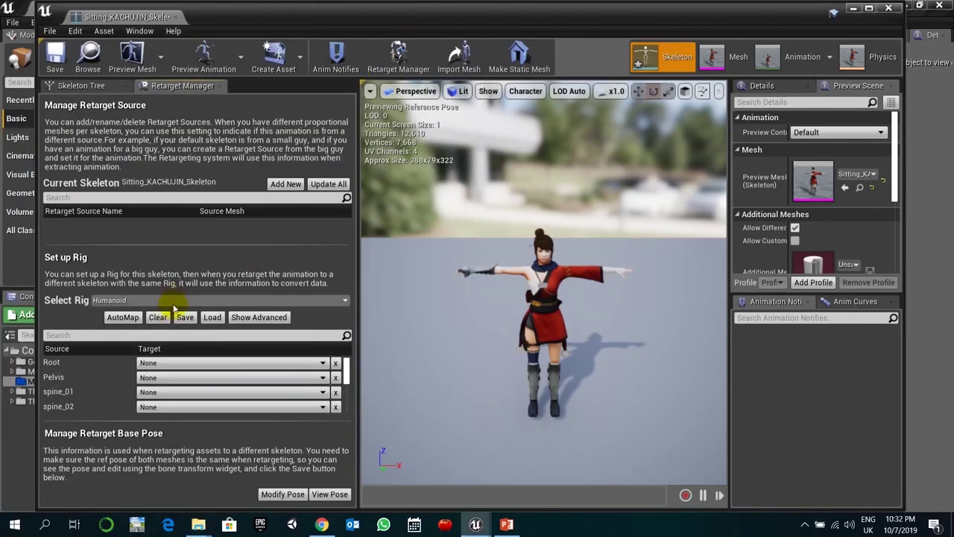
- Load the BoneMapping into Sitting_KACHUJIN's Humanoid rig, save the skeleton, and close its editor
click(212, 316)
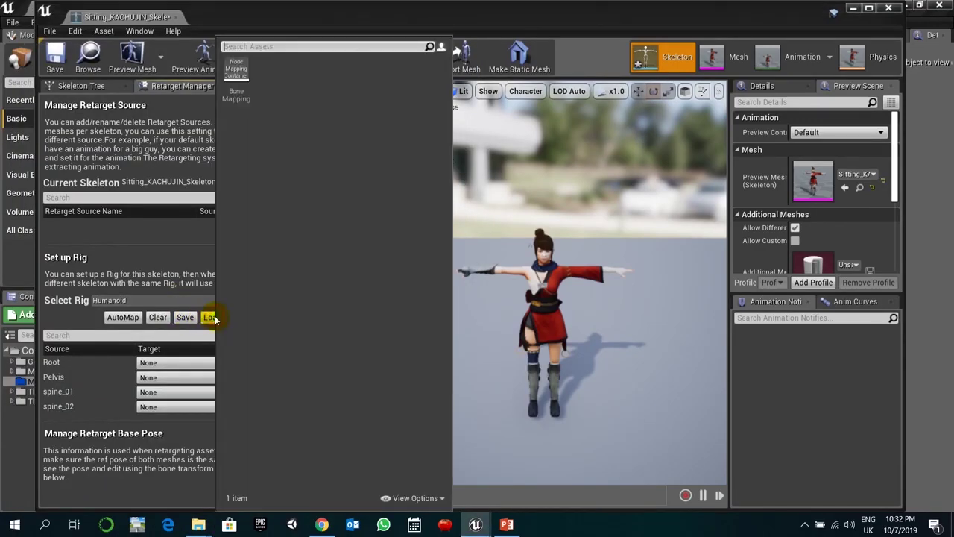
click(235, 66)
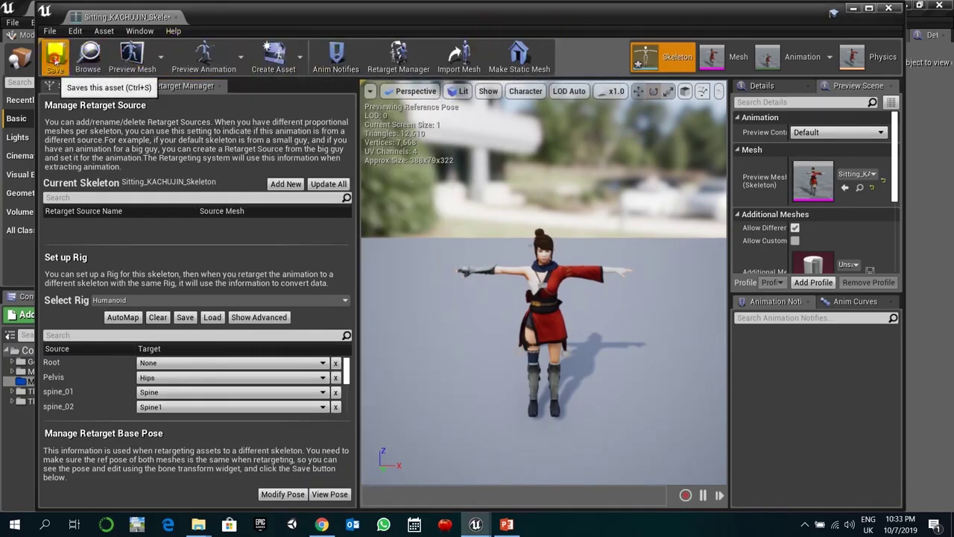
click(54, 60)
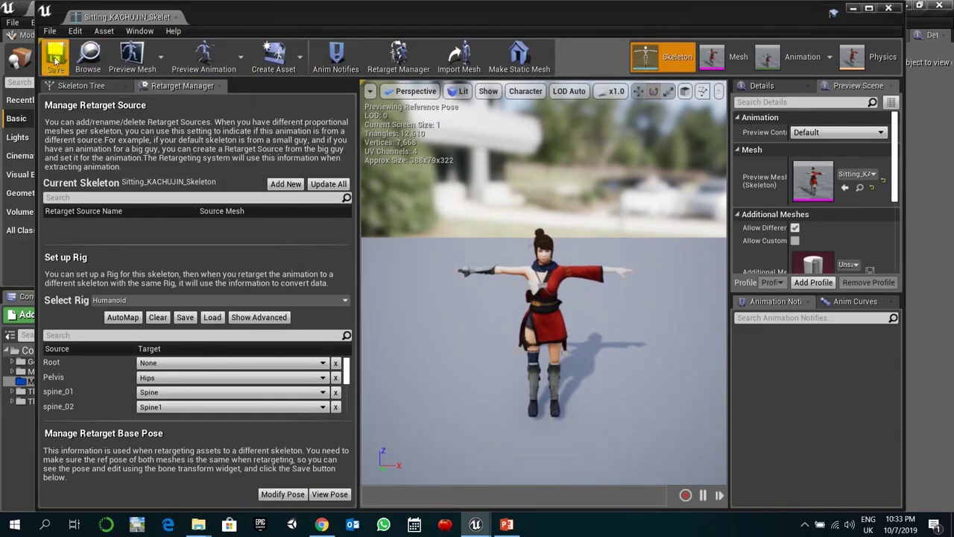
click(221, 87)
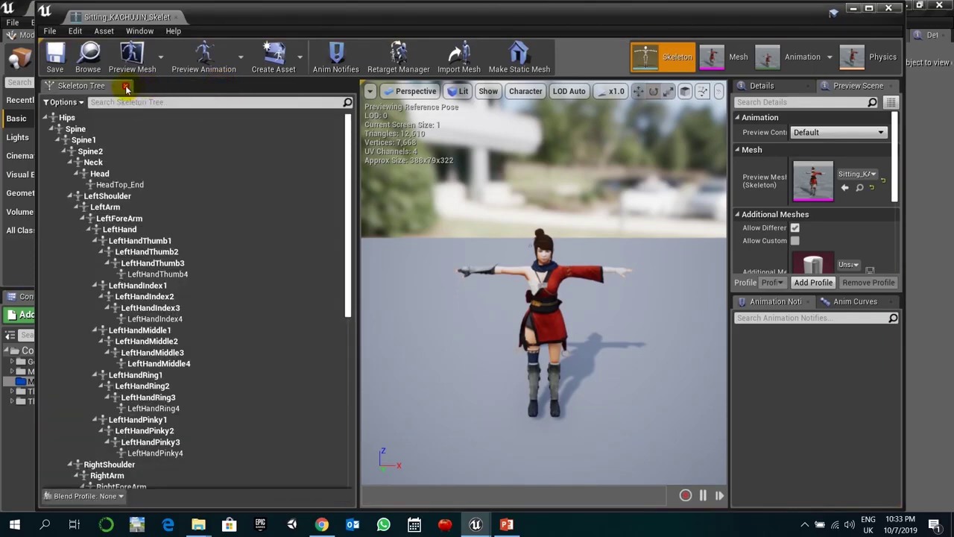
click(126, 88)
click(178, 17)
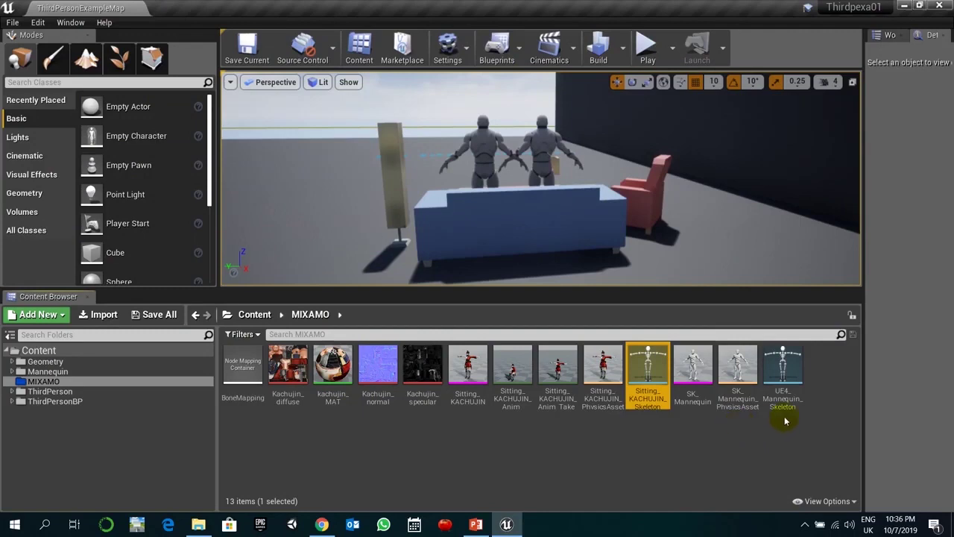
- Retarget UE4_Mannequin_Skeleton to Sitting_KACHUJIN_Skeleton with remapping to existing assets allowed
click(788, 356)
right_click(788, 356)
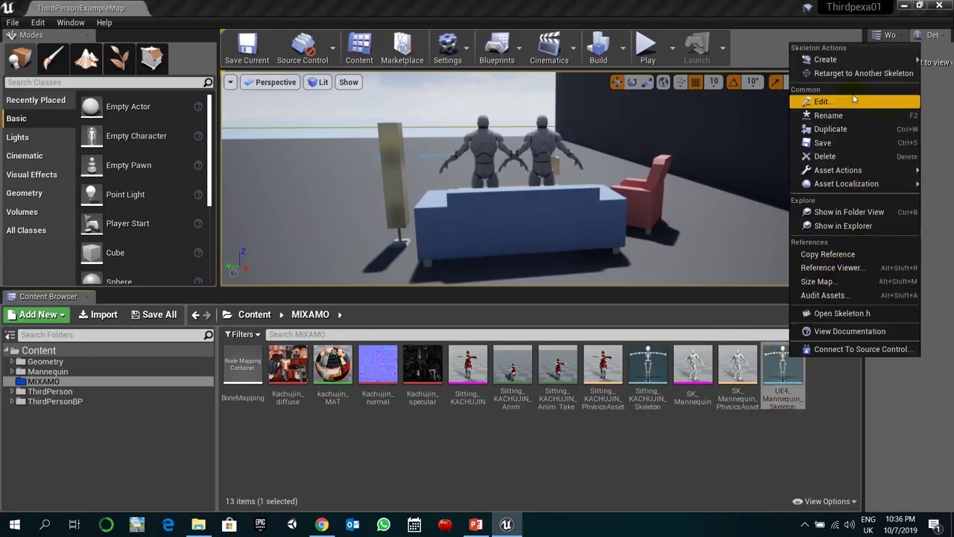
click(864, 74)
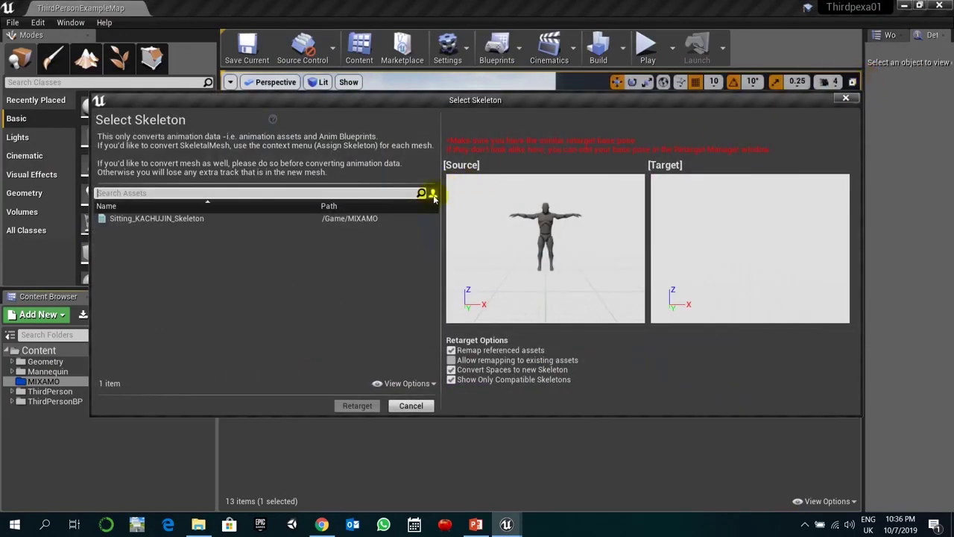
click(400, 216)
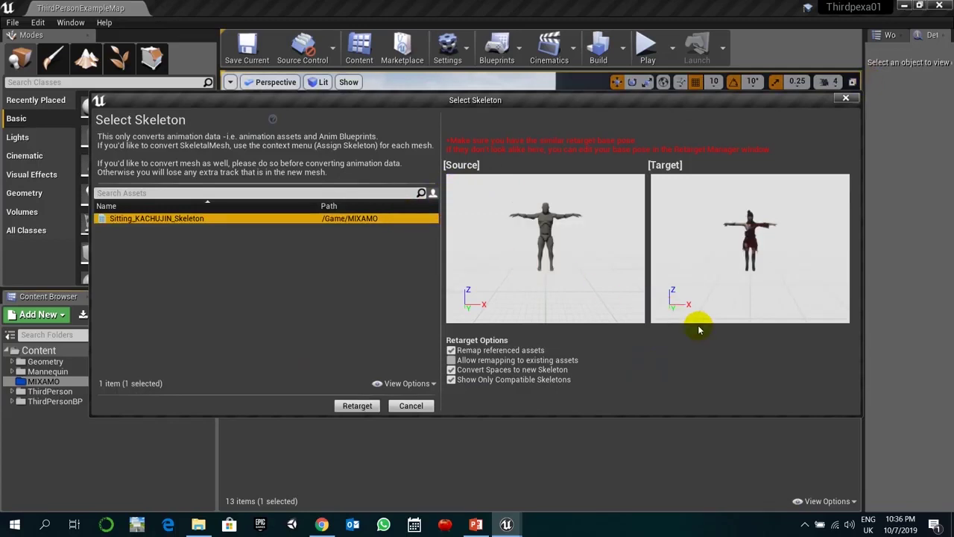
click(559, 361)
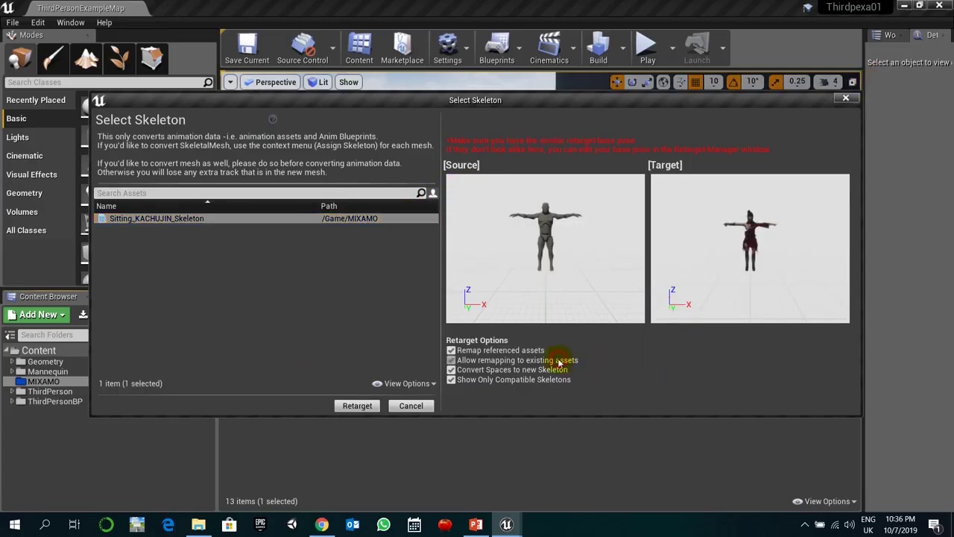
click(358, 405)
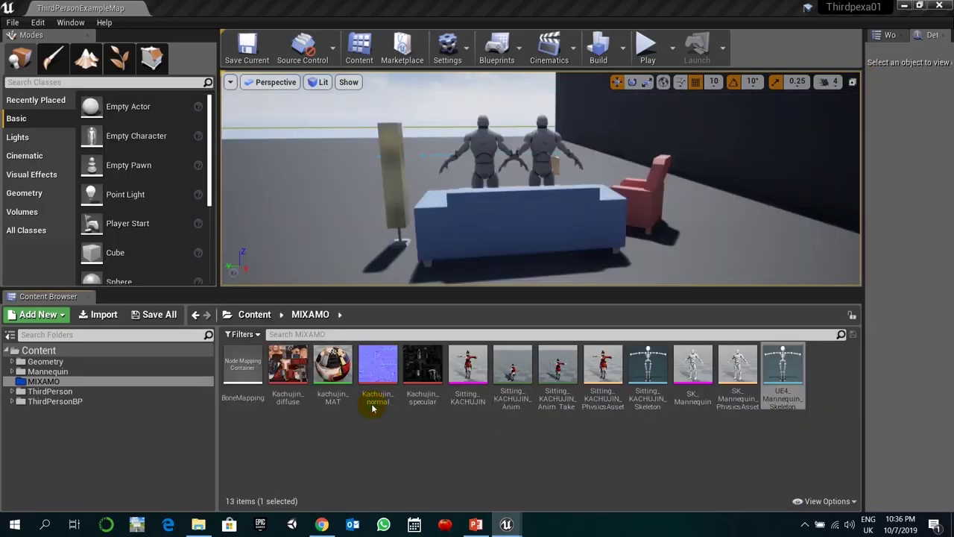
- Widen the side panel, view the World Outliner, and select Sitting_KACHUJIN_Anim
drag(863, 187, 748, 174)
click(805, 35)
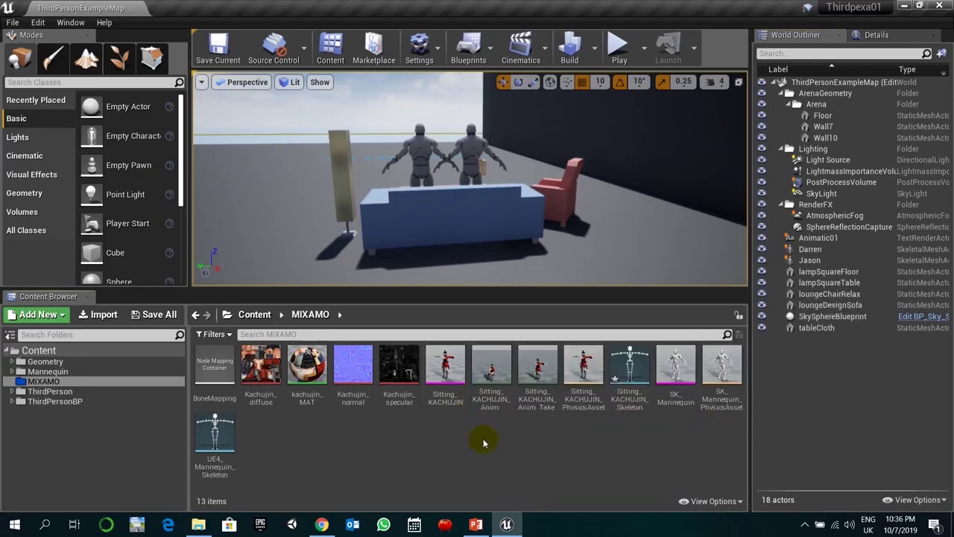
click(491, 365)
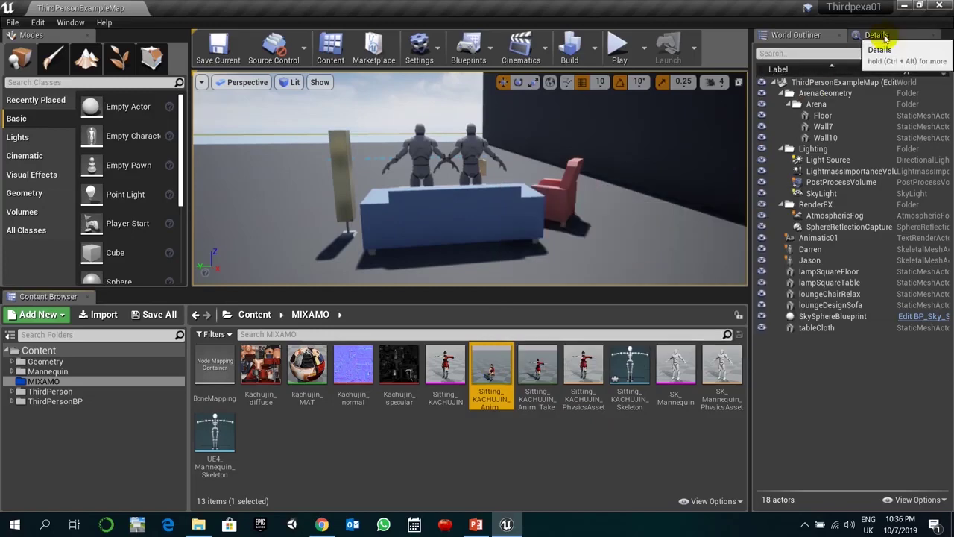
click(877, 35)
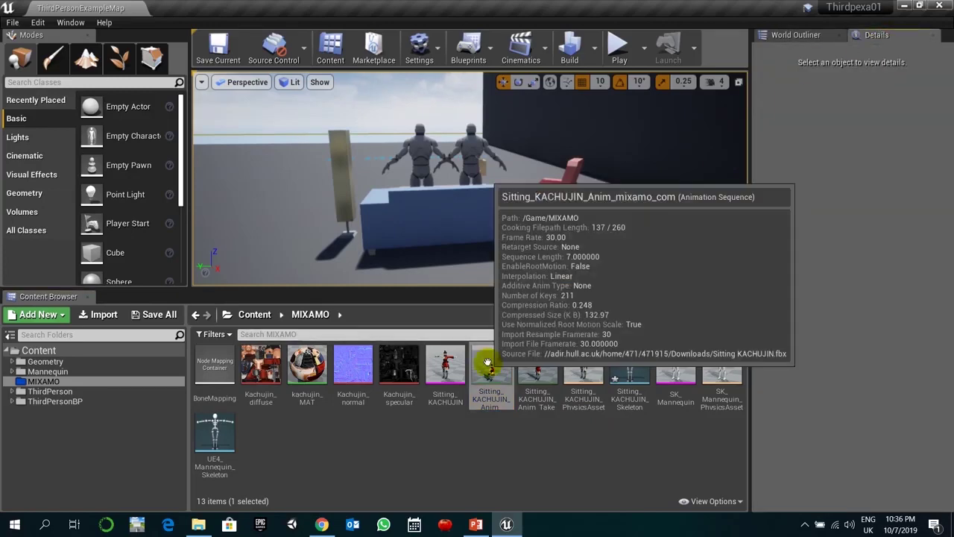
- Duplicate Sitting_KACHUJIN_Anim and retarget the copy onto UE4_Mannequin_Skeleton
right_click(491, 365)
mouse_move(551, 177)
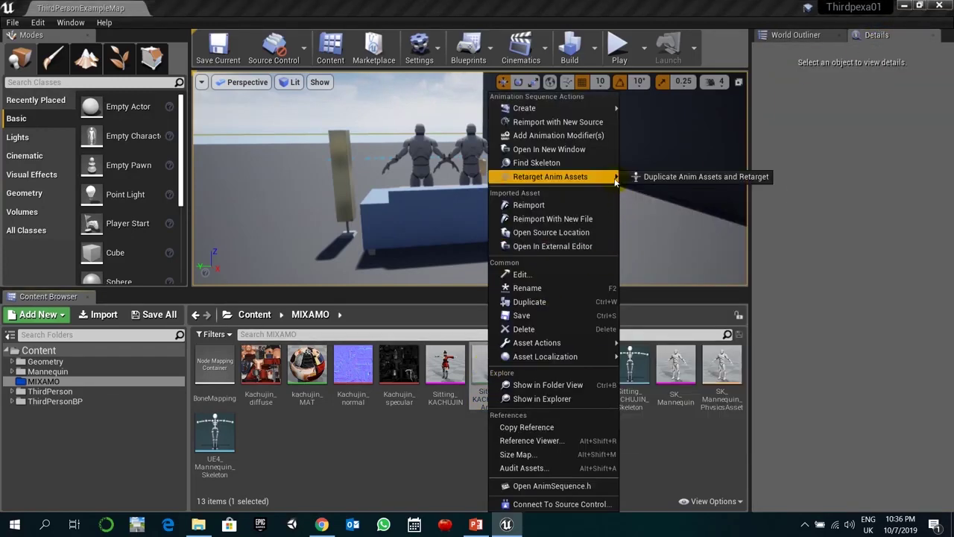
click(676, 180)
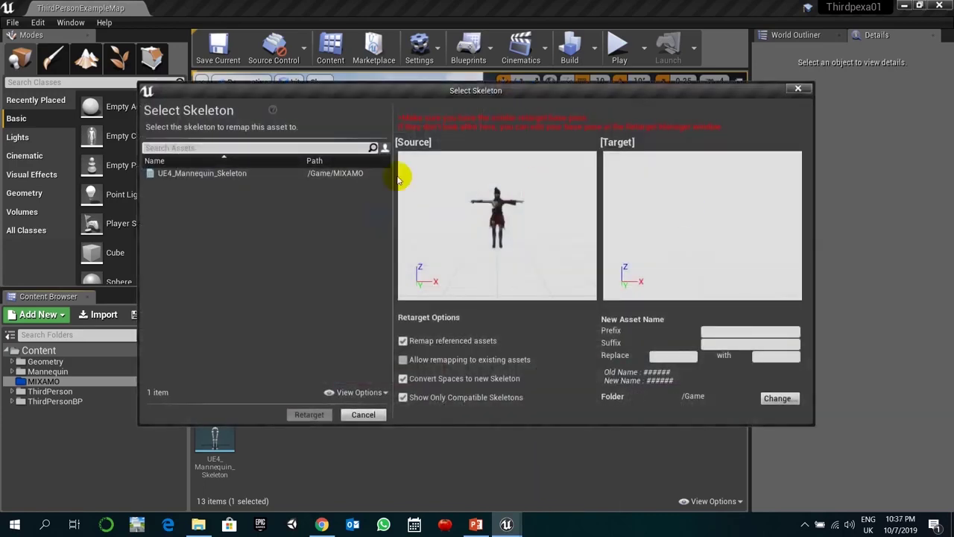
click(320, 177)
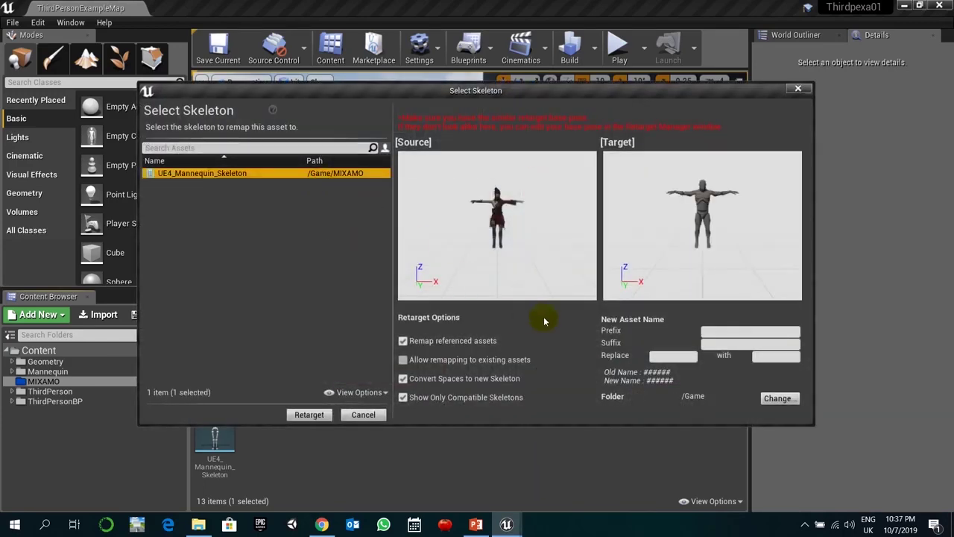
click(309, 415)
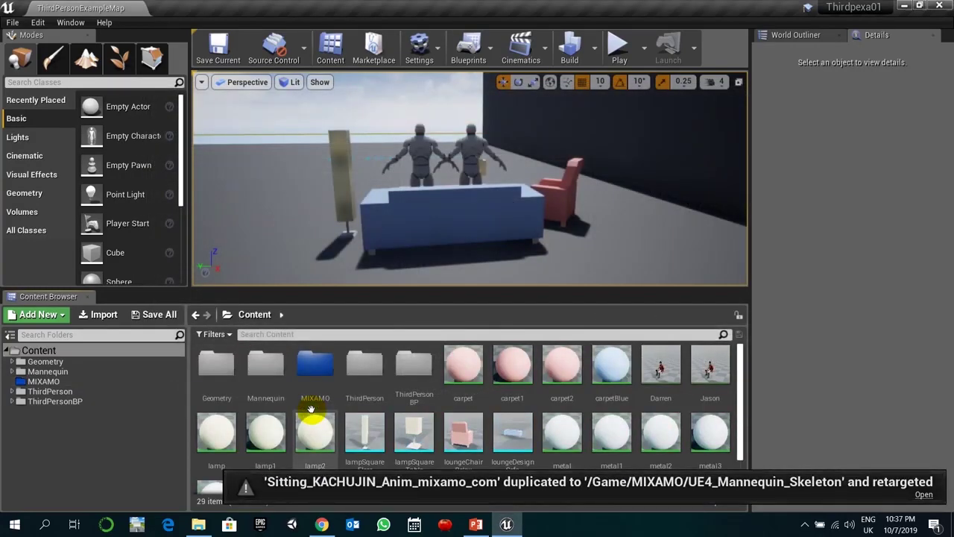
- Select the mannequin Jason and highlight the retargeted sitting animation in the Content Browser
click(513, 176)
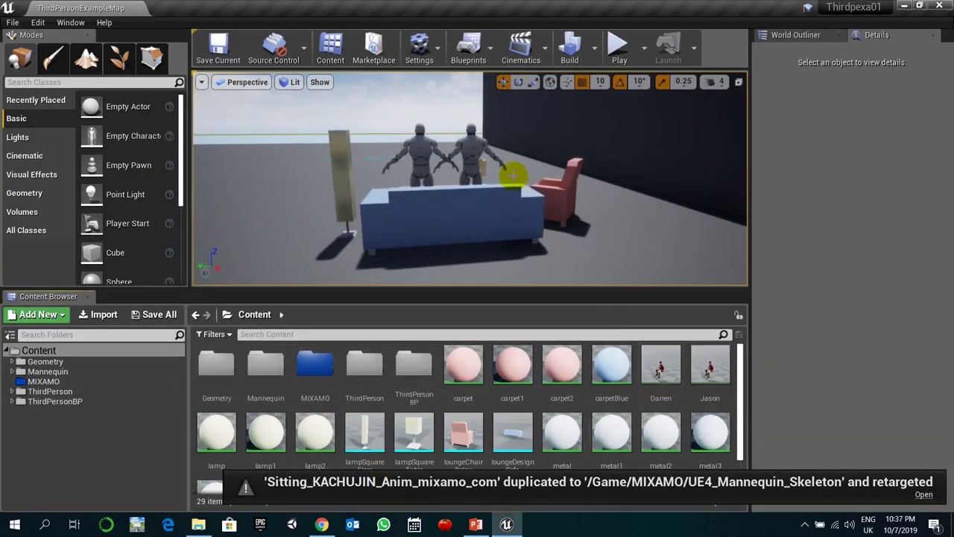
click(480, 150)
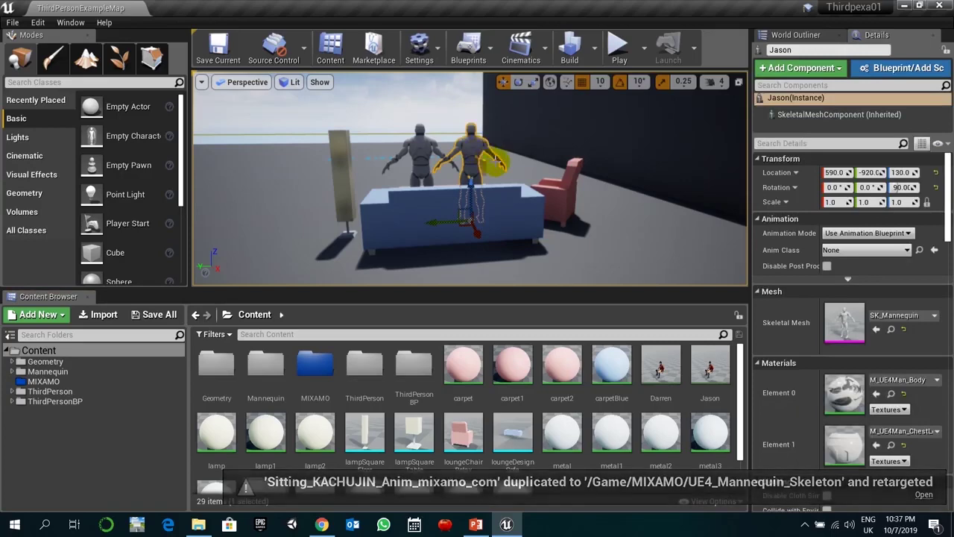
click(704, 361)
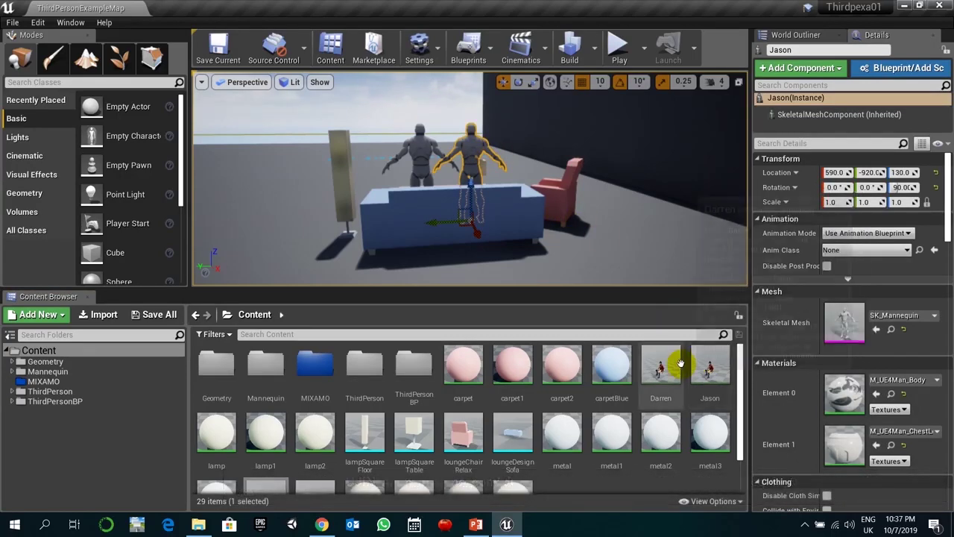
click(876, 330)
scroll(623, 432, down, 1)
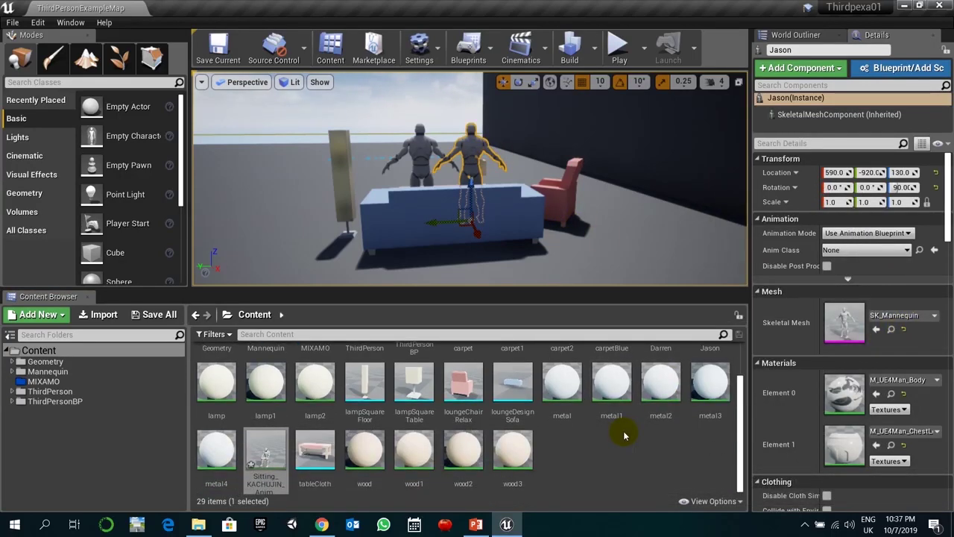
click(377, 443)
click(263, 444)
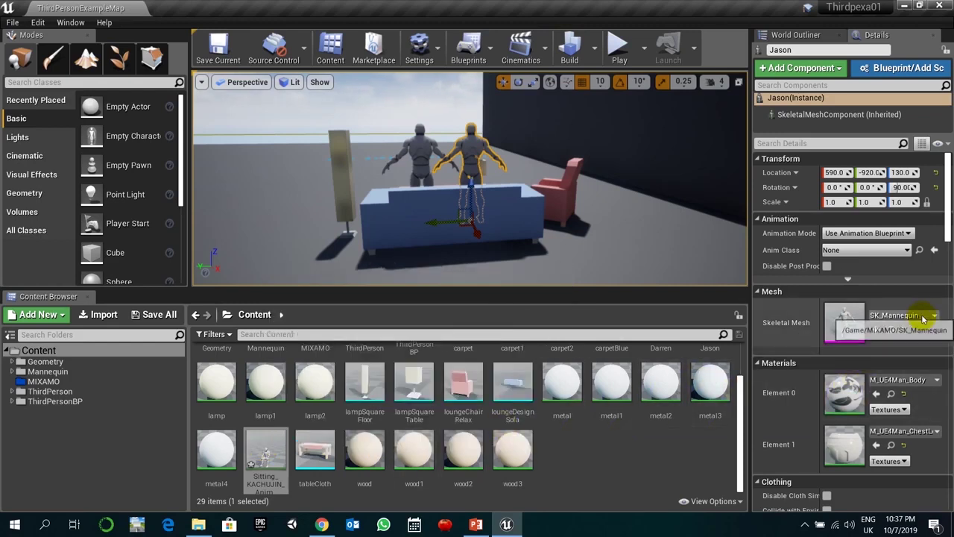
scroll(906, 332, down, 1)
- Set Jason to Use Animation Asset with Sitting_KACHUJIN as Anim to Play
click(904, 223)
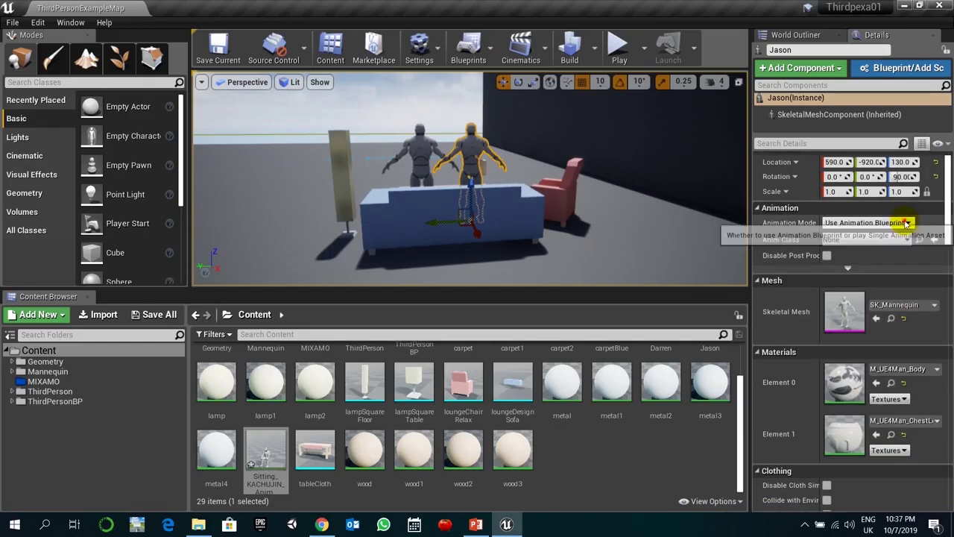
click(889, 243)
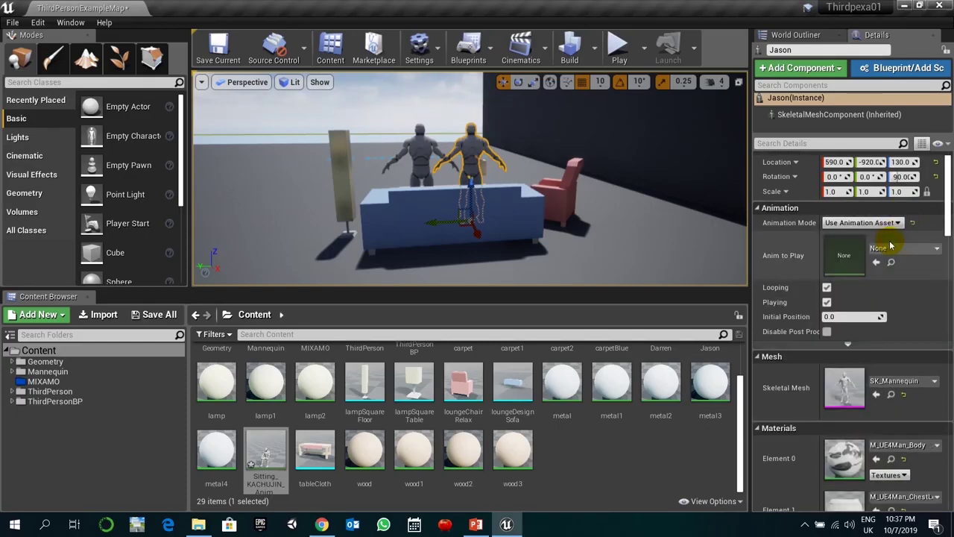
click(889, 250)
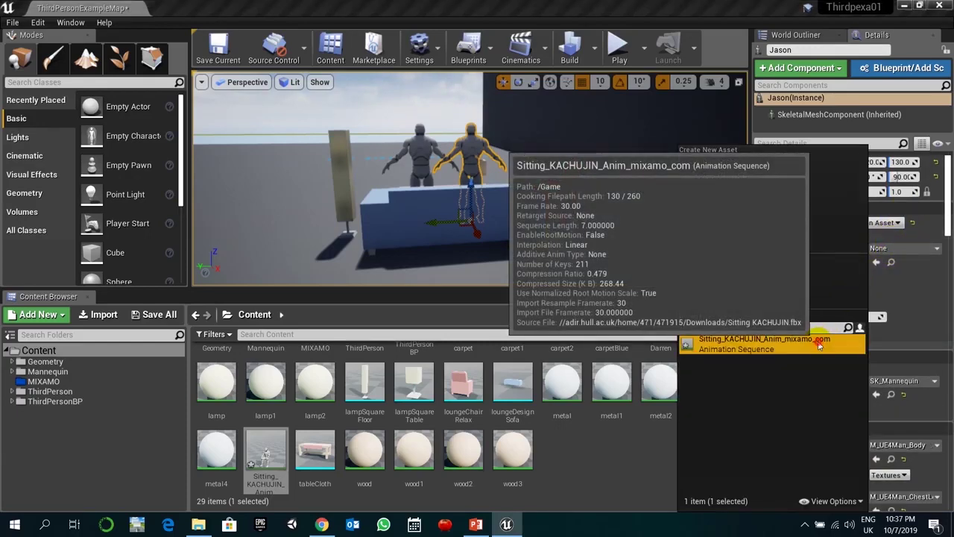
click(818, 343)
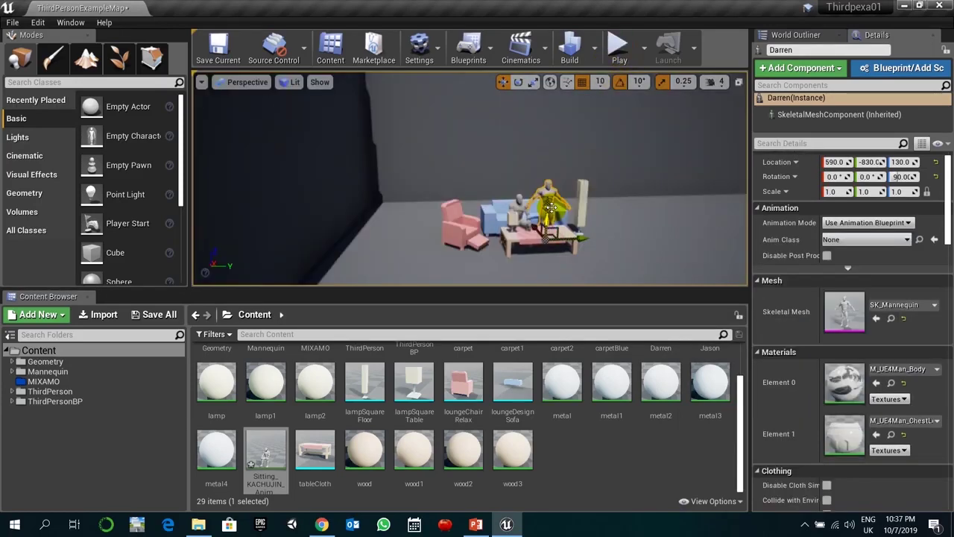
drag(551, 246, 551, 208)
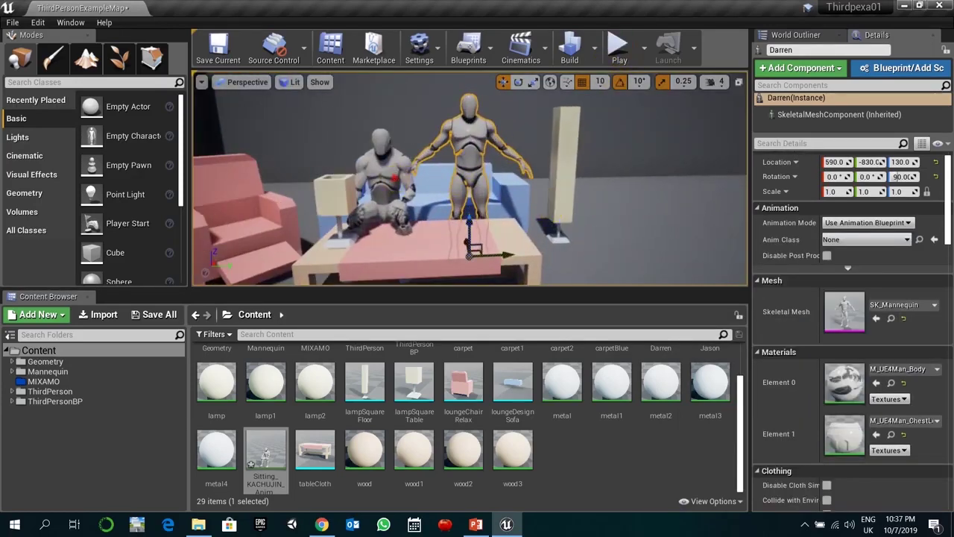
- Set Darren's Animation Mode to Use Animation Asset and Anim to Play to Sitting_KACHUJIN
click(393, 178)
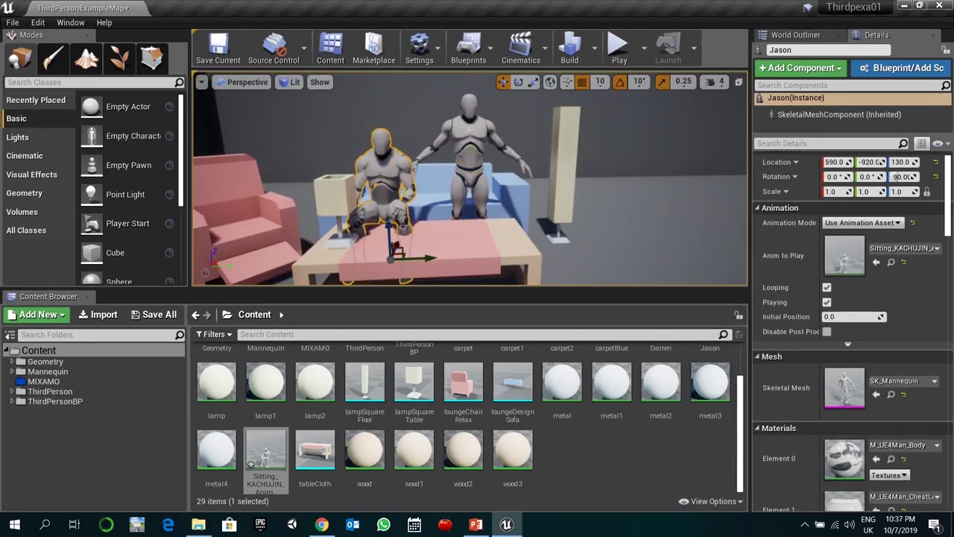
click(469, 160)
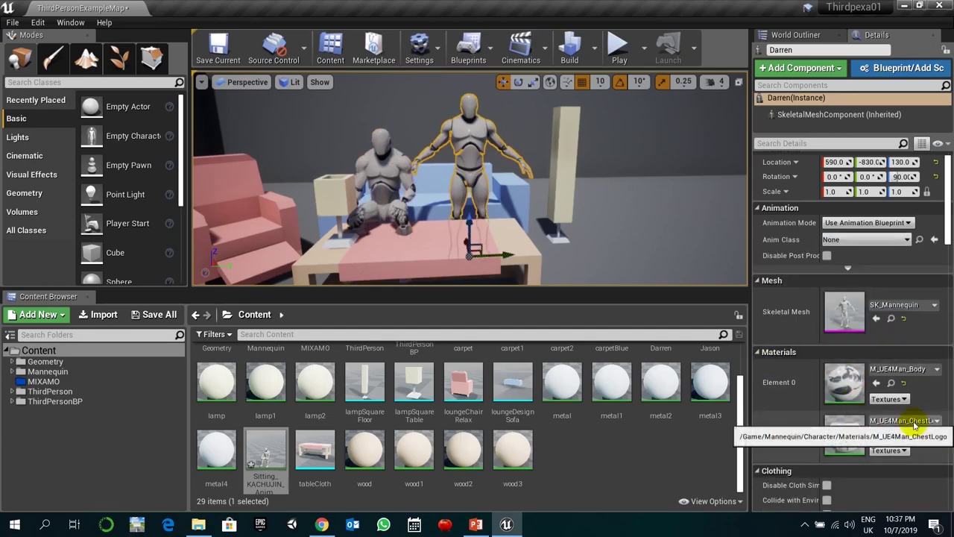
click(886, 223)
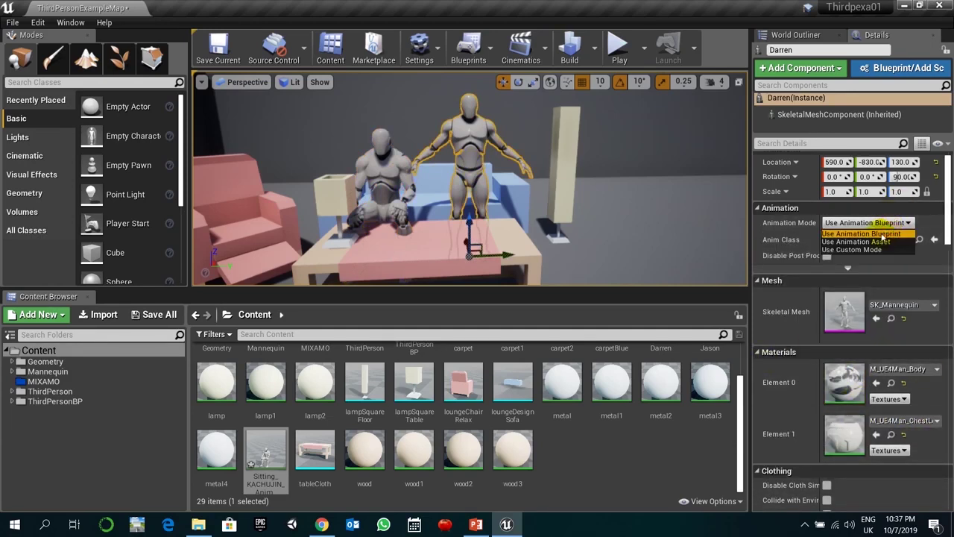
click(872, 241)
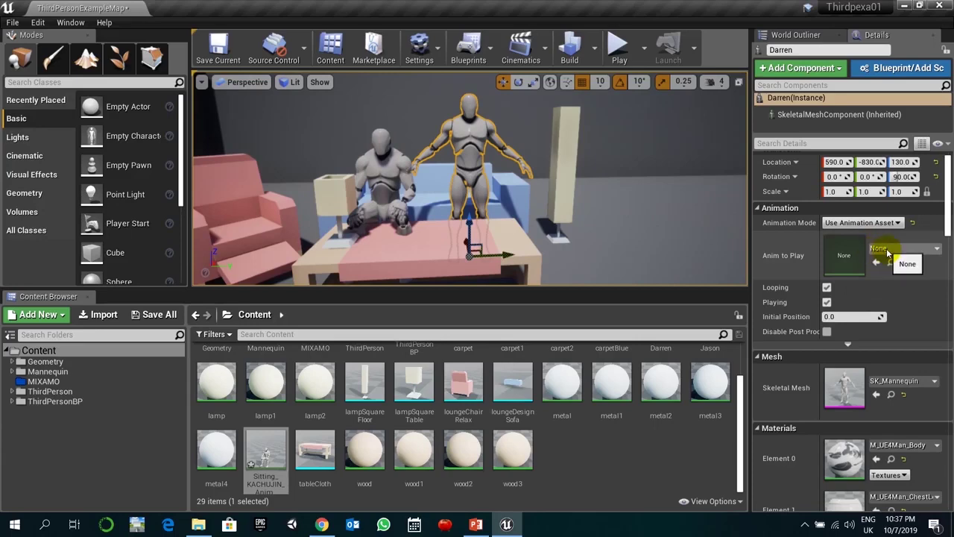
click(887, 250)
click(805, 349)
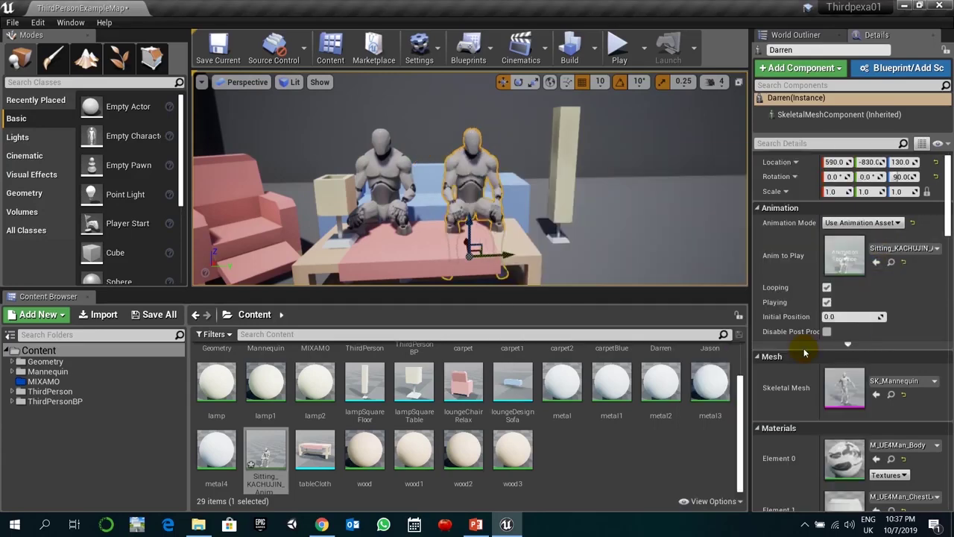